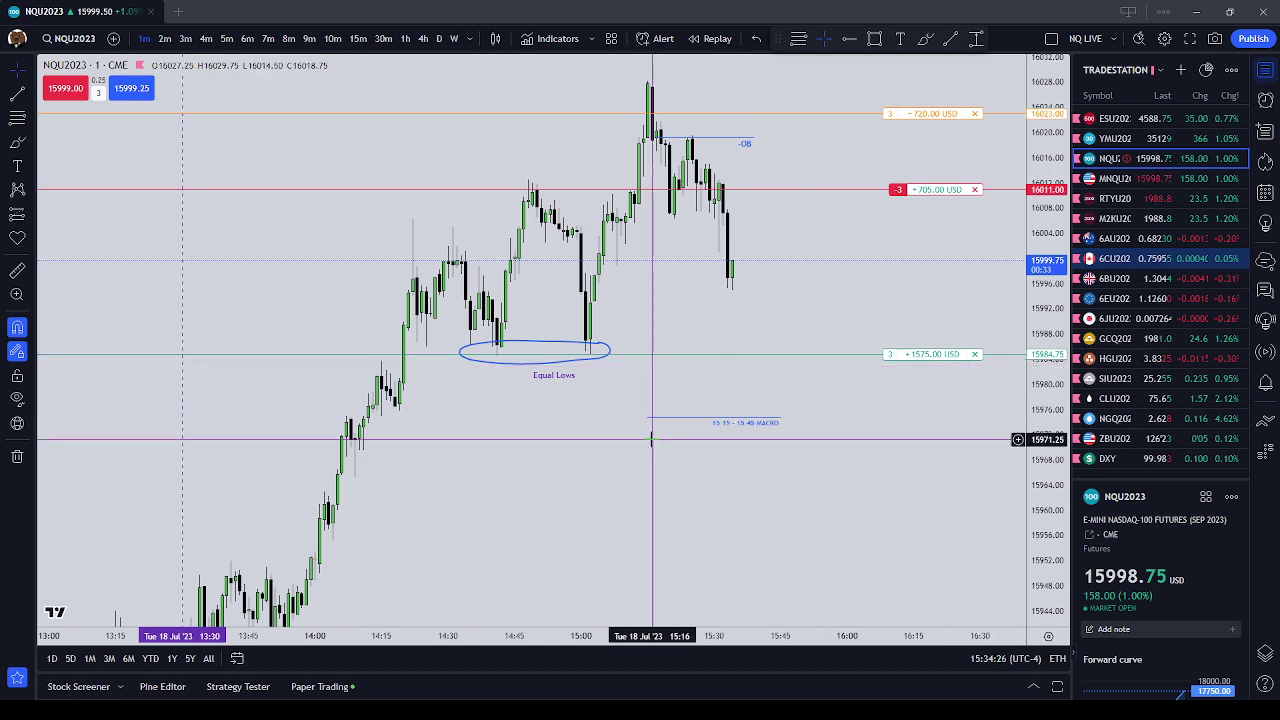
{"action": "left_click", "coordinate": [757, 421]}
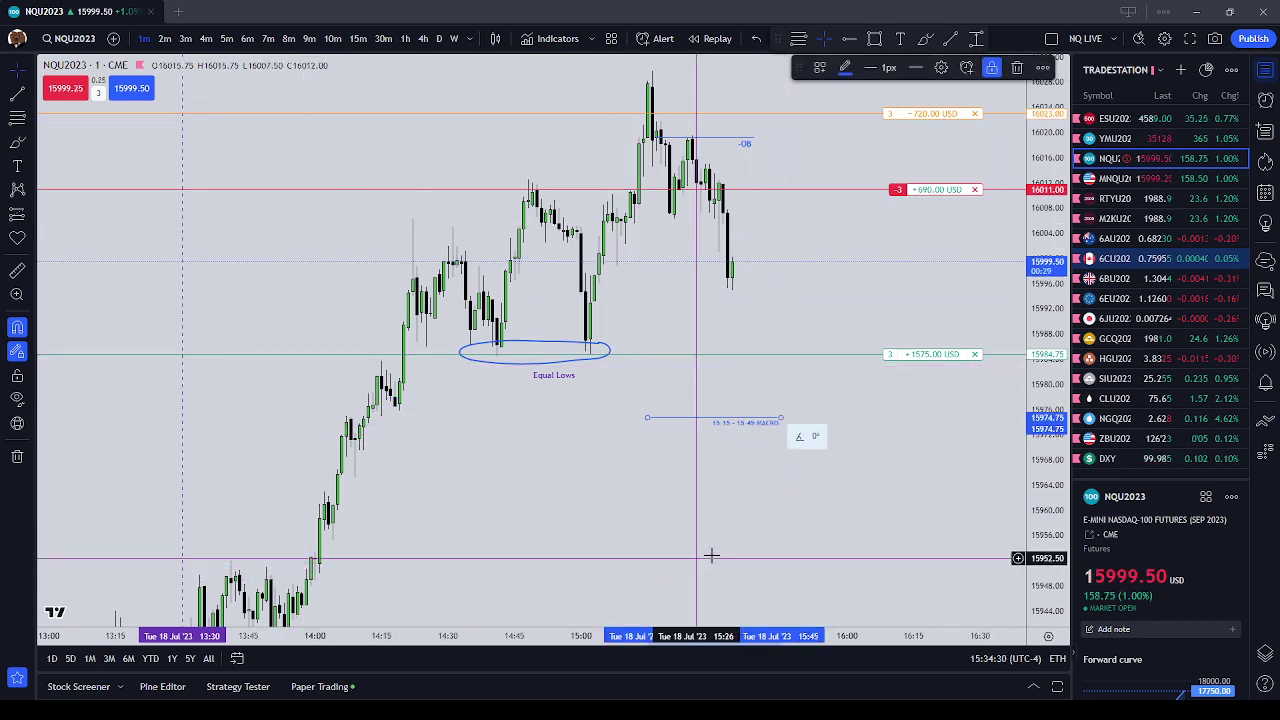
{"action": "left_click", "coordinate": [833, 476]}
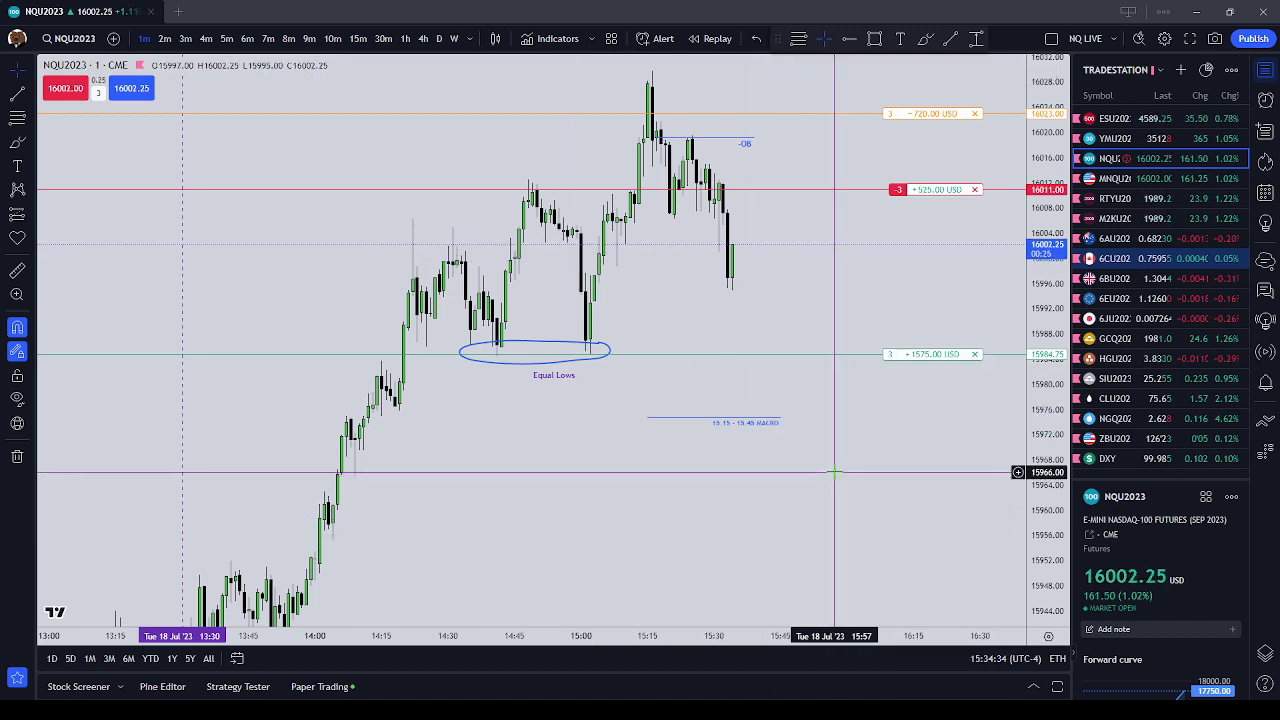
{"action": "left_click", "coordinate": [702, 139]}
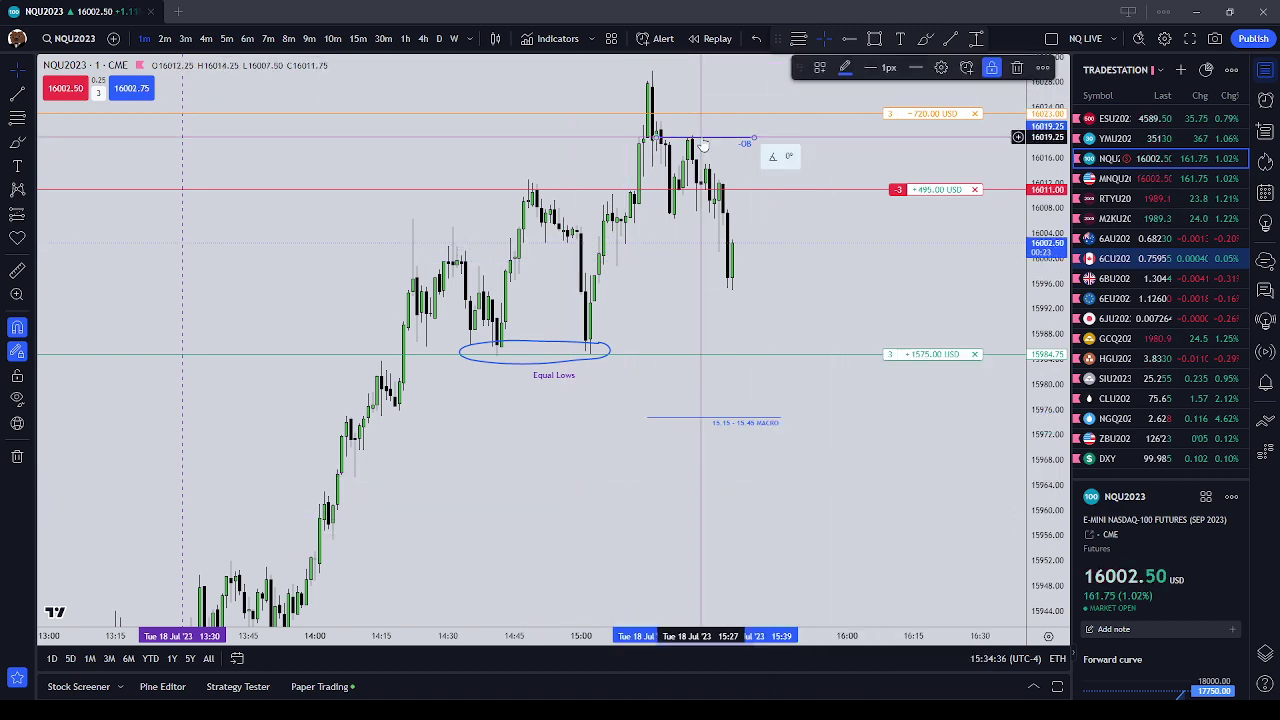
{"action": "left_click", "coordinate": [694, 106]}
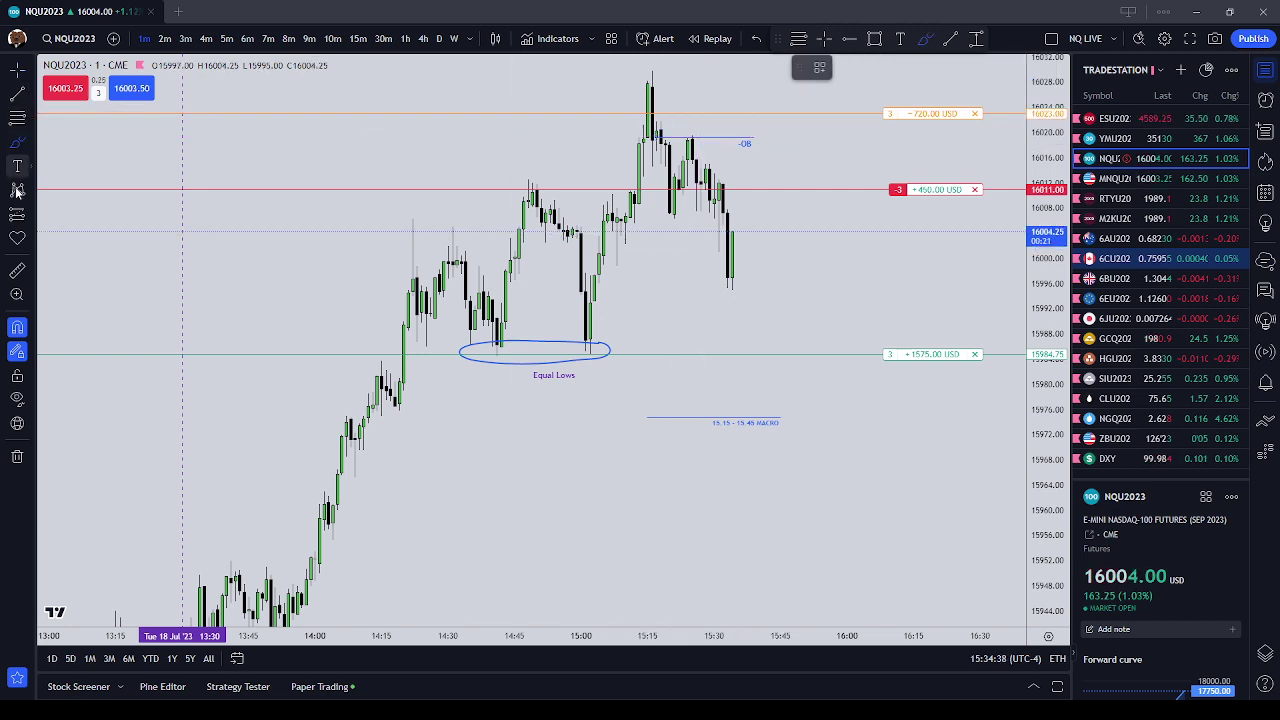
- Mark the three successive swing highs near 14:25, 14:47 and 15:15 with freehand Brush strokes
{"action": "mouse_move", "coordinate": [455, 210]}
{"action": "left_mouse_down"}
{"action": "mouse_move", "coordinate": [400, 215]}
{"action": "mouse_move", "coordinate": [450, 208]}
{"action": "left_mouse_up"}
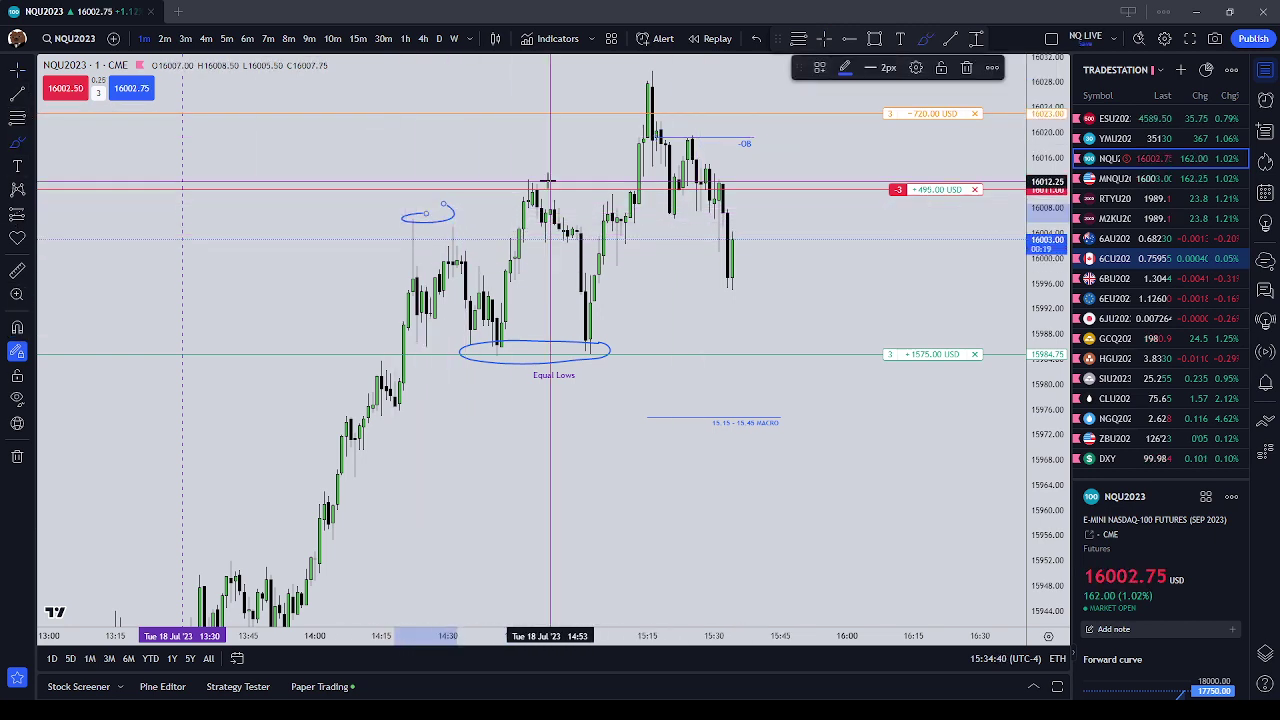
{"action": "left_click_drag", "start_coordinate": [512, 180], "coordinate": [523, 161]}
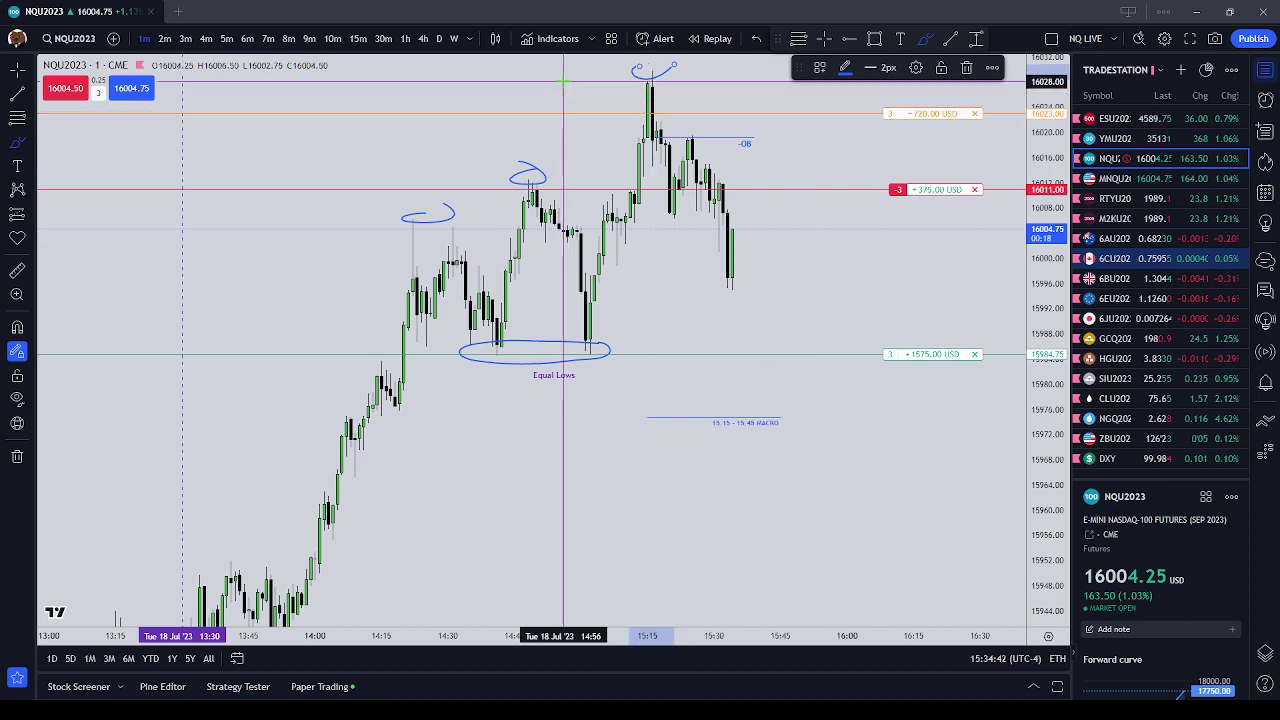
{"action": "left_click_drag", "start_coordinate": [633, 70], "coordinate": [672, 66]}
- Remove the three freehand brush marks above the swing highs
{"action": "key", "text": "ctrl+z"}
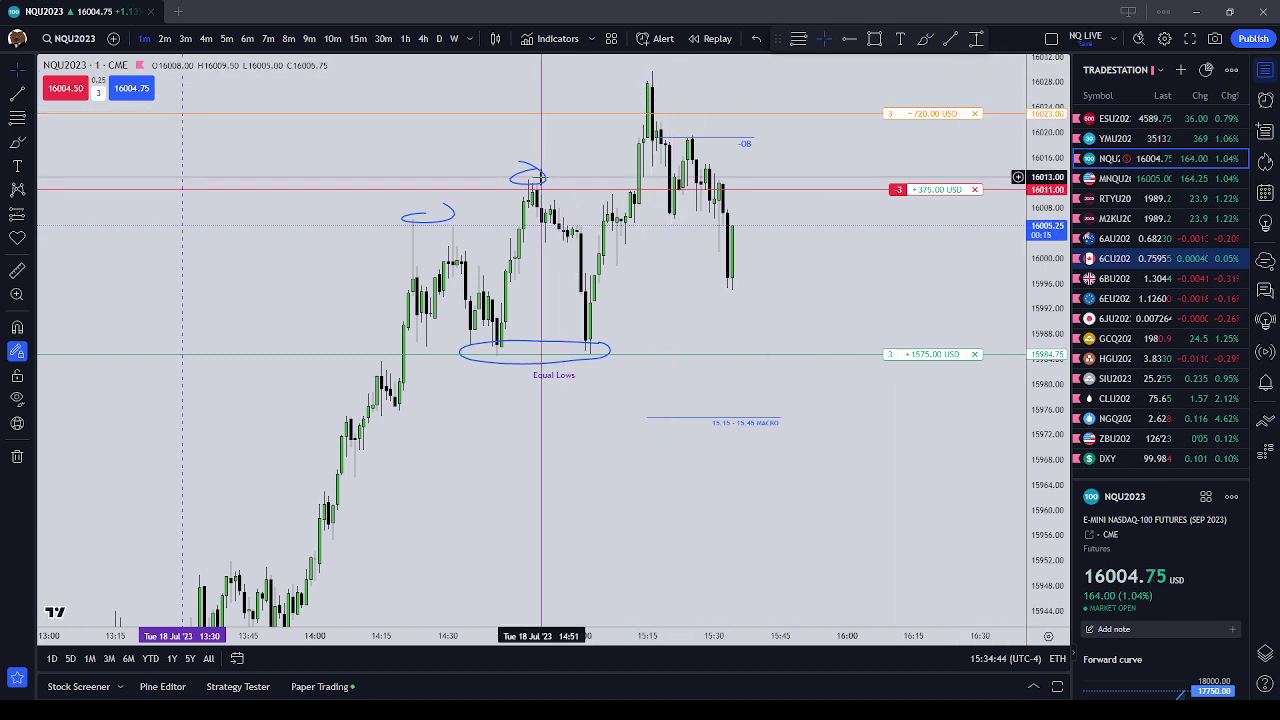
{"action": "key", "text": "ctrl+z"}
{"action": "key", "text": "ctrl+z"}
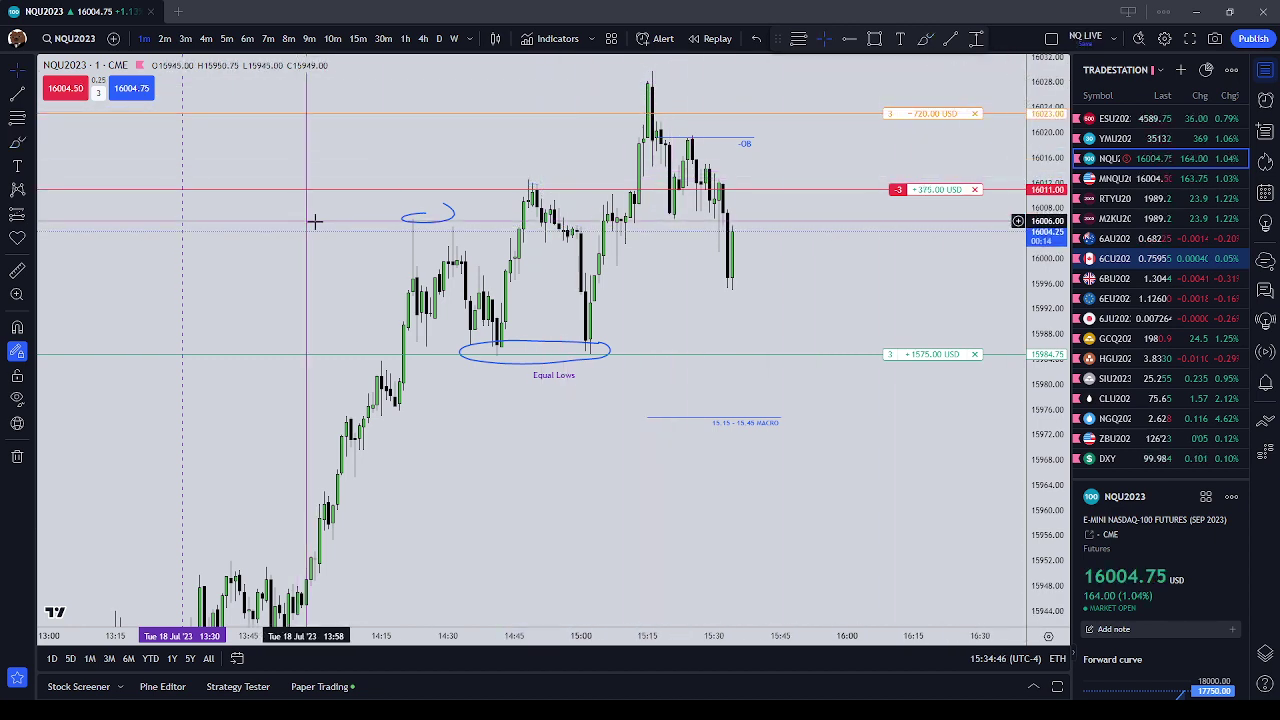
{"action": "left_click", "coordinate": [967, 68]}
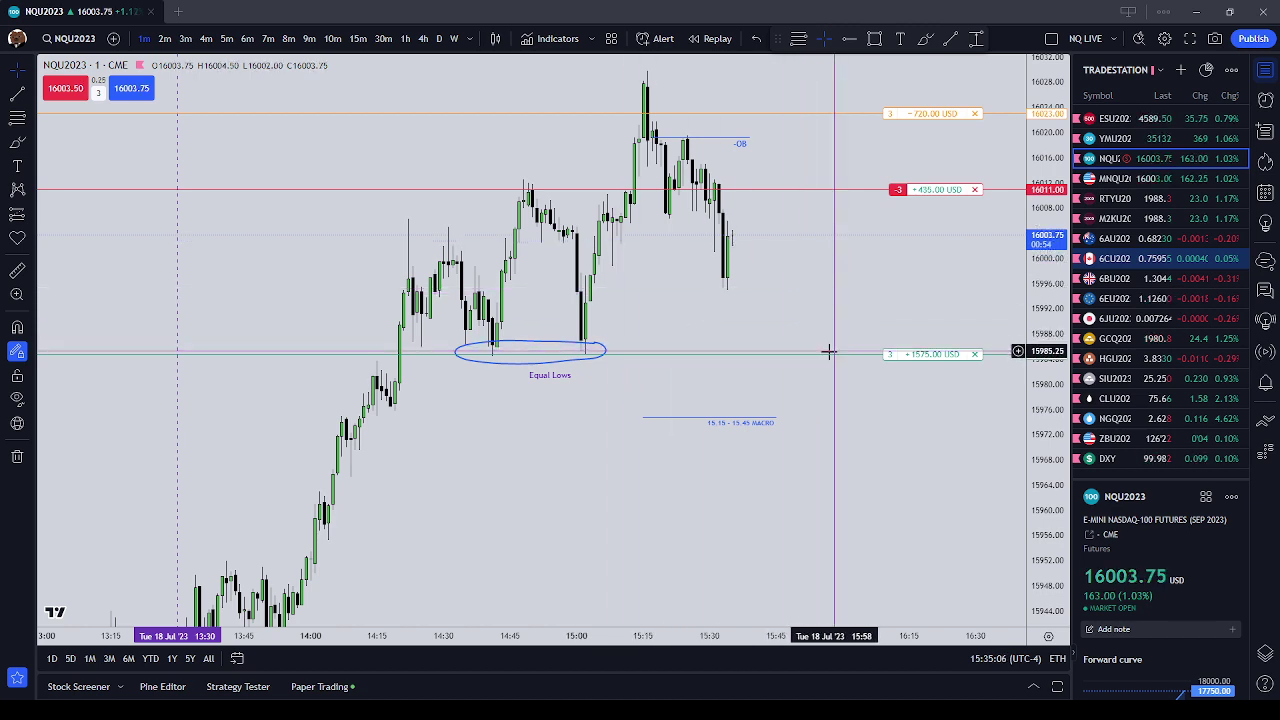
{"action": "left_click", "coordinate": [742, 423]}
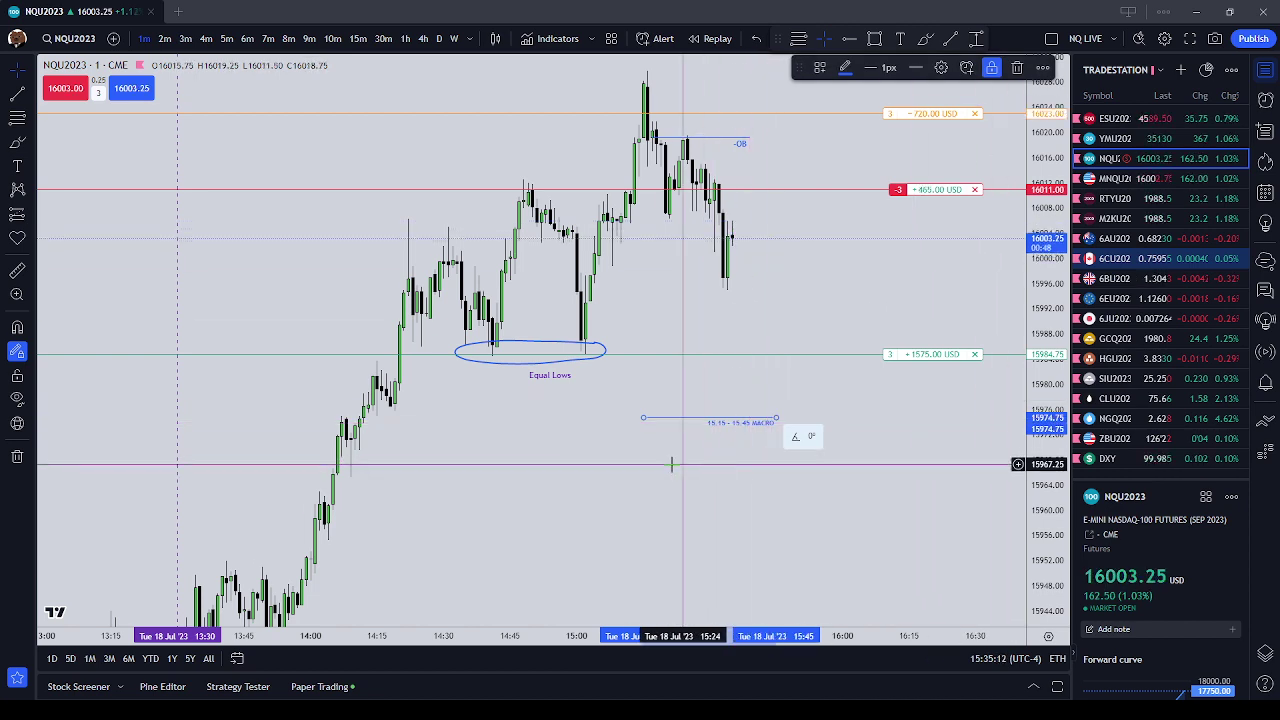
{"action": "left_click", "coordinate": [594, 414]}
{"action": "left_click", "coordinate": [593, 357]}
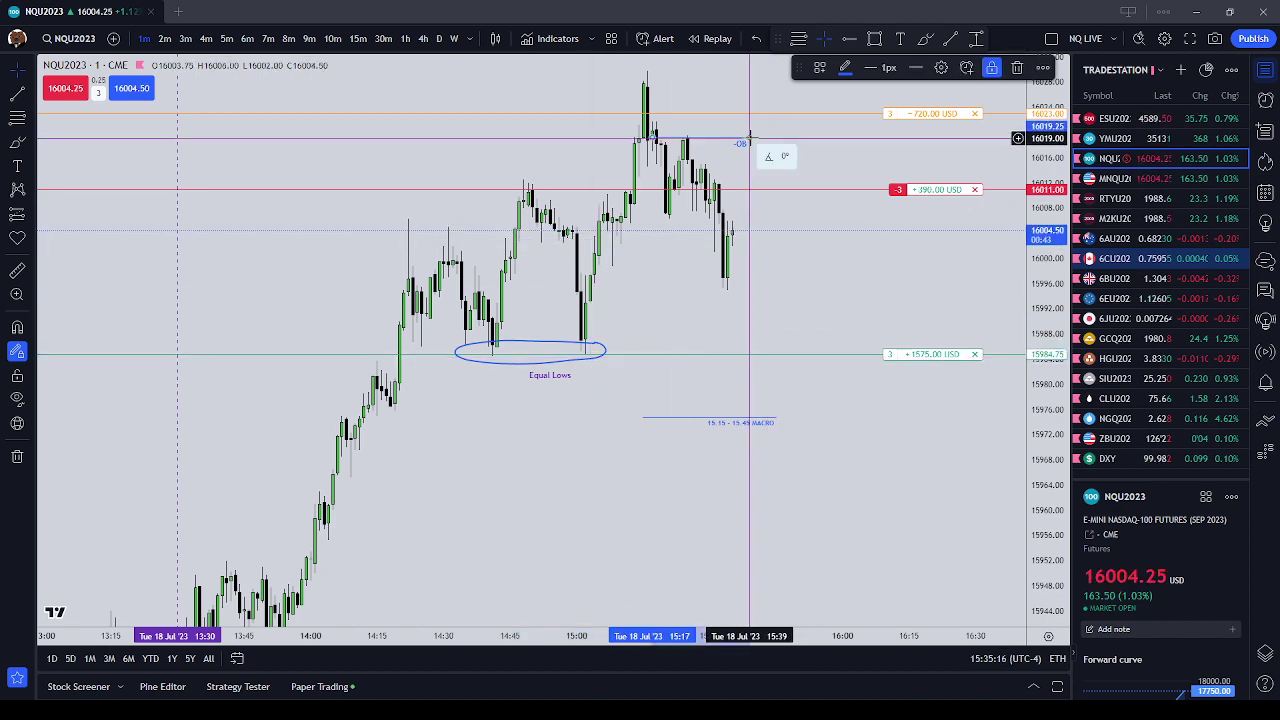
{"action": "left_click", "coordinate": [762, 298]}
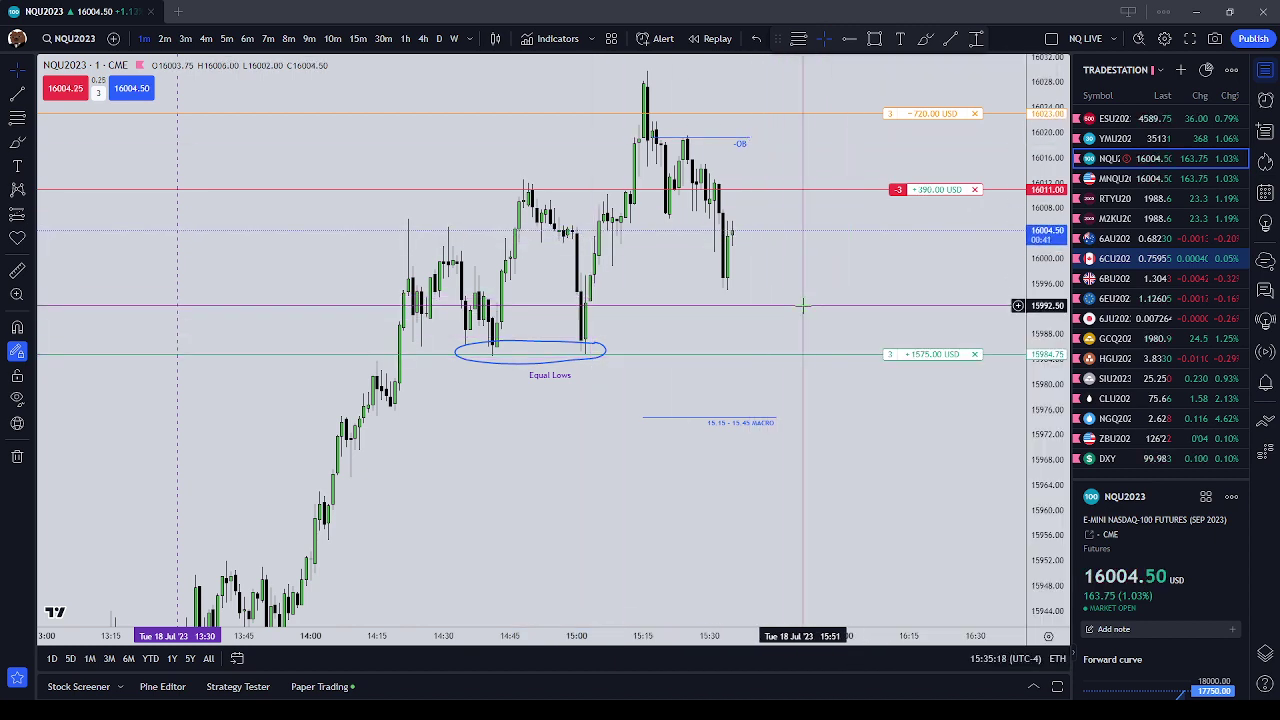
- Draw two roughly horizontal Brush lines from the 15:00 sell-off to about 15:45, at about 16003 and 15997.5
{"action": "scroll", "coordinate": [806, 306], "scroll_direction": "up", "scroll_amount": 2}
{"action": "left_click_drag", "start_coordinate": [806, 306], "coordinate": [837, 357]}
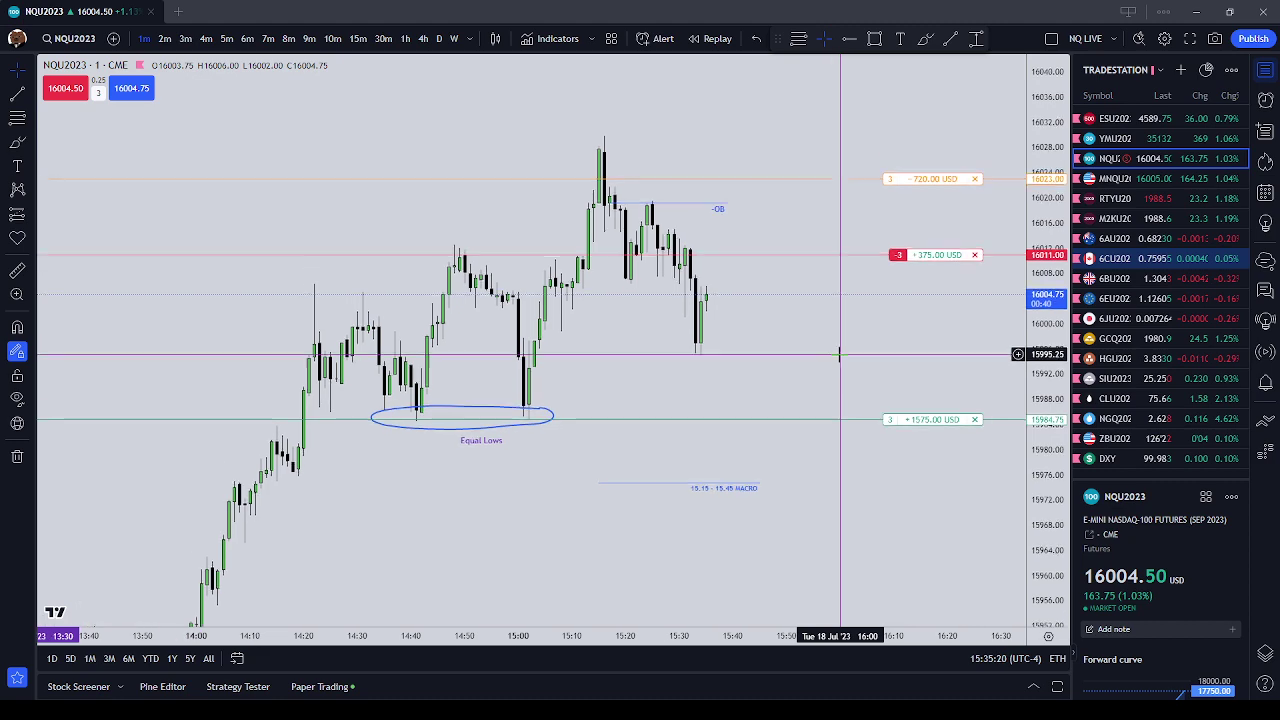
{"action": "left_click", "coordinate": [17, 142]}
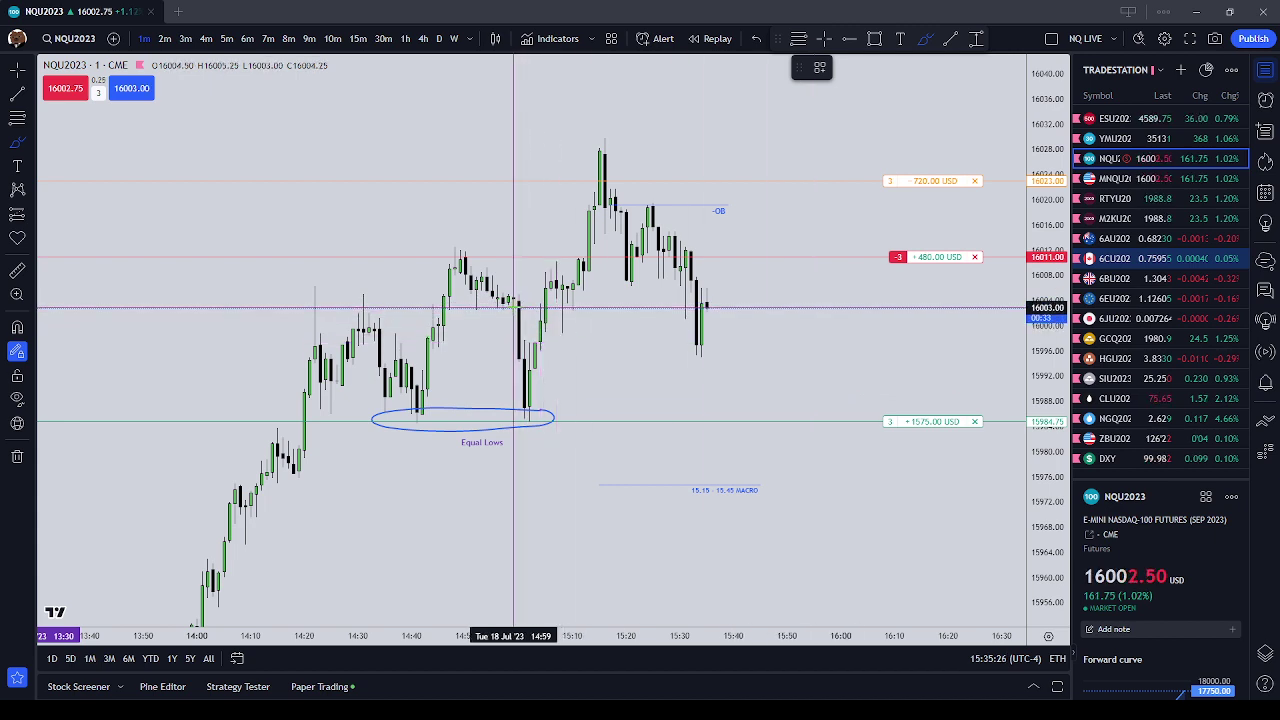
{"action": "left_click_drag", "start_coordinate": [514, 306], "coordinate": [755, 310]}
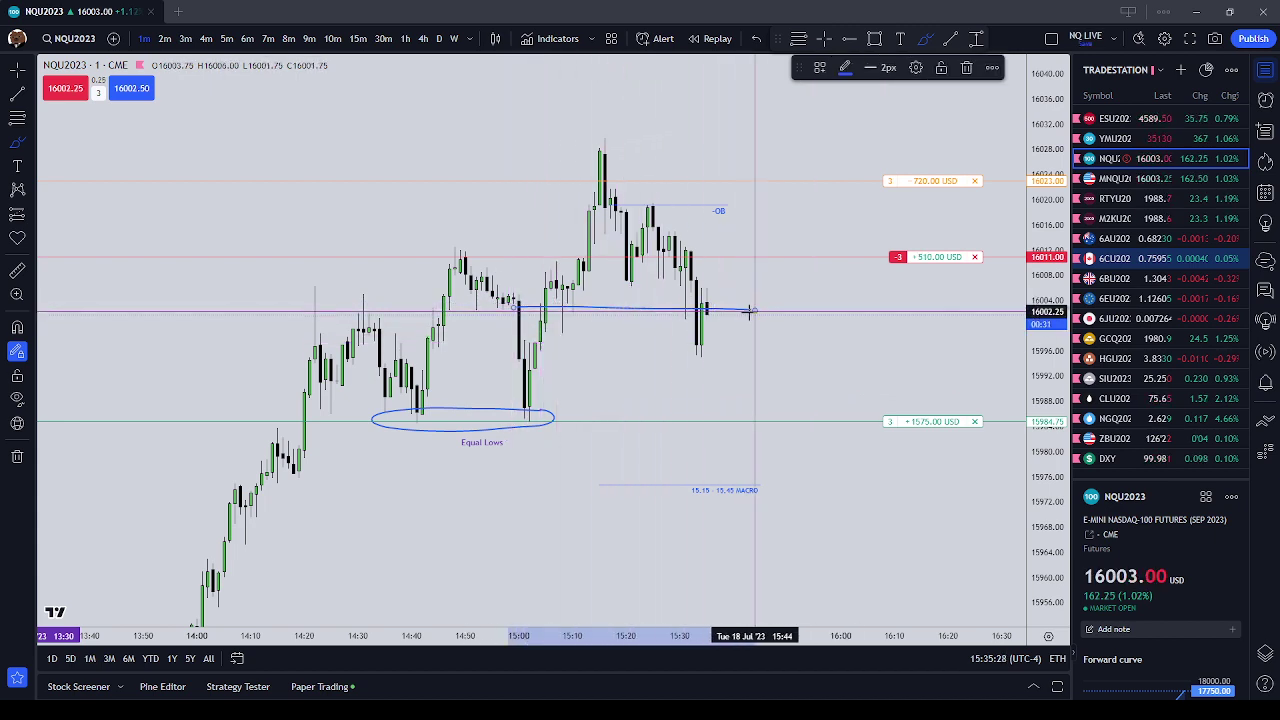
{"action": "left_click_drag", "start_coordinate": [515, 341], "coordinate": [775, 341]}
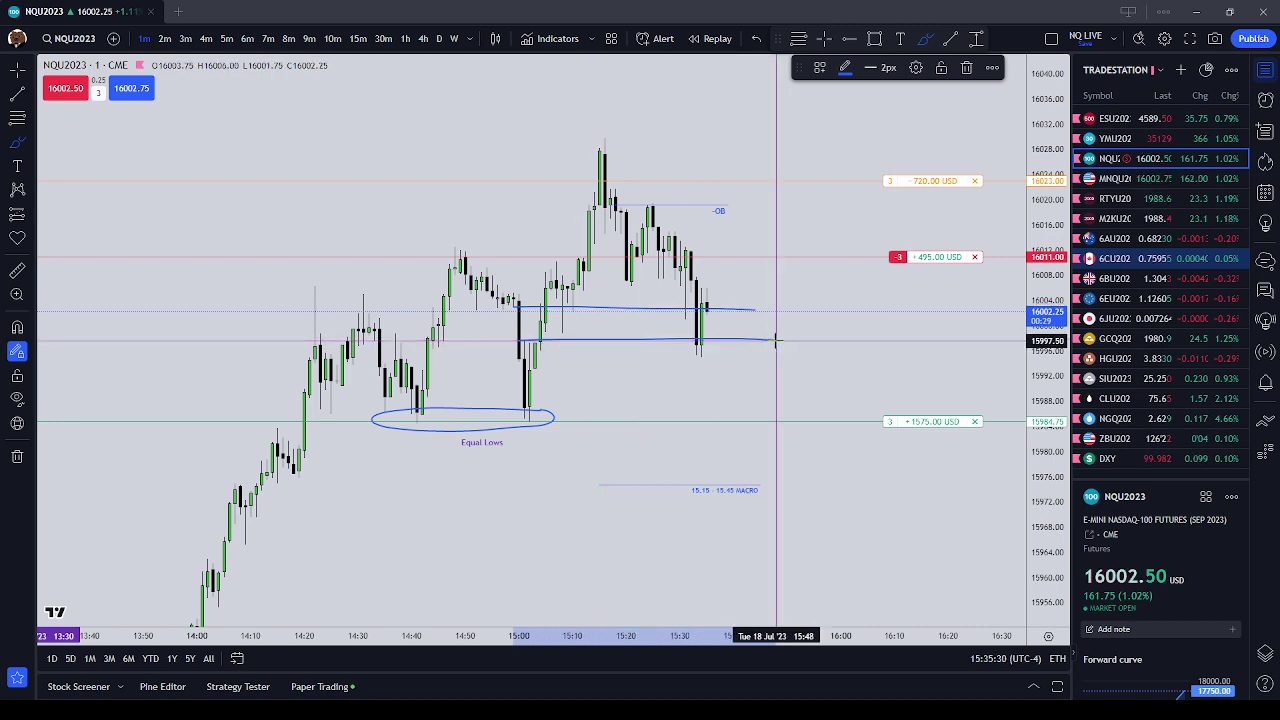
- Recolor both horizontal brush lines red
{"action": "left_click", "coordinate": [845, 67]}
{"action": "left_click", "coordinate": [849, 116]}
{"action": "left_click", "coordinate": [749, 309]}
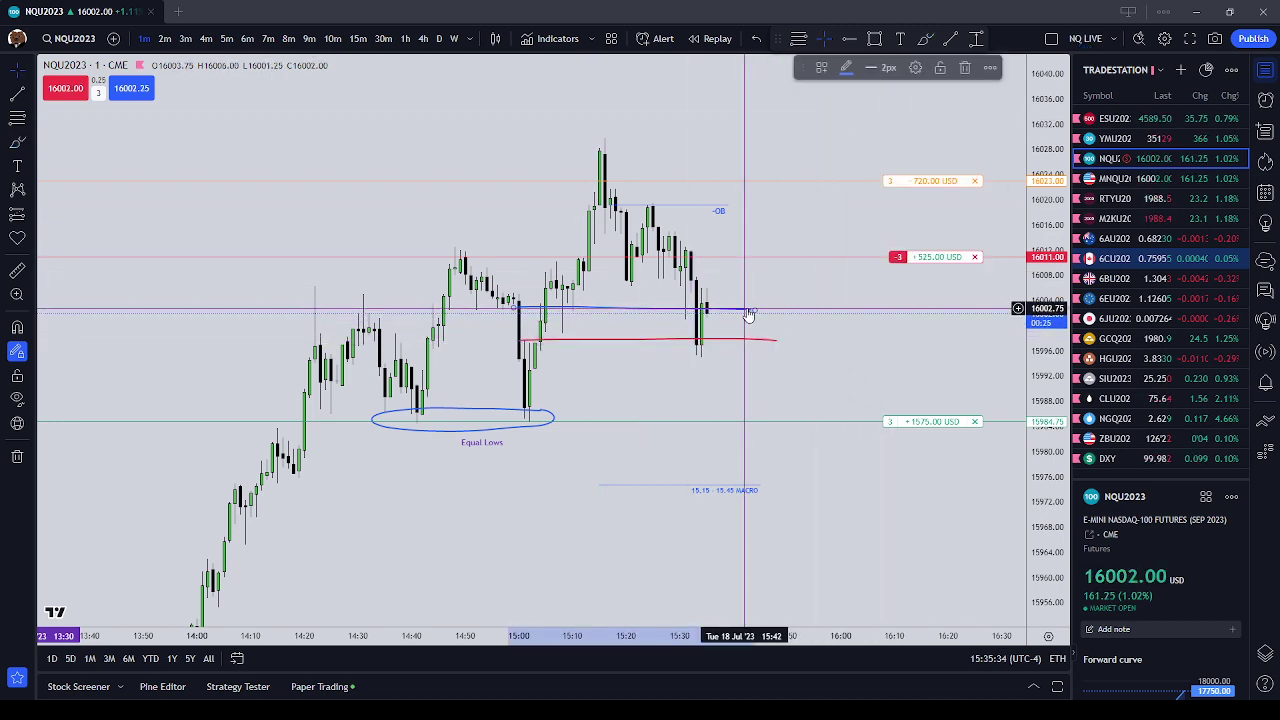
{"action": "left_click", "coordinate": [845, 67]}
{"action": "left_click", "coordinate": [847, 112]}
{"action": "right_click", "coordinate": [488, 86]}
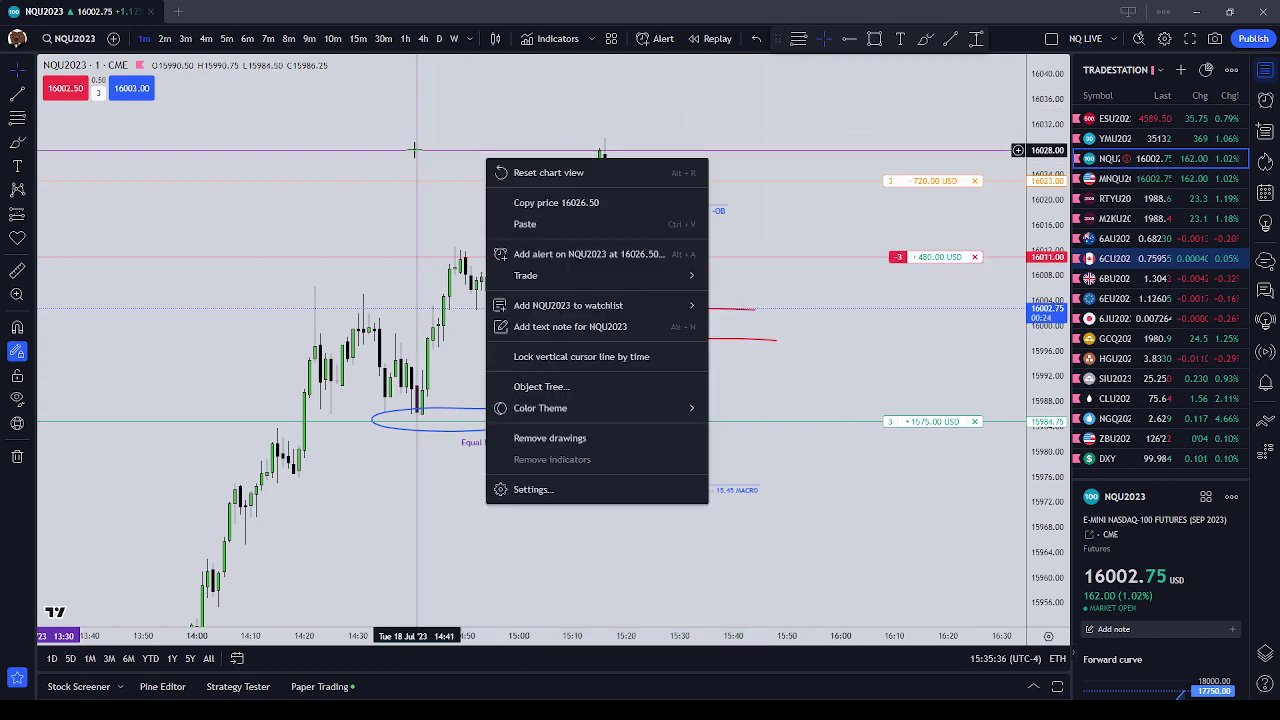
{"action": "key", "text": "Escape"}
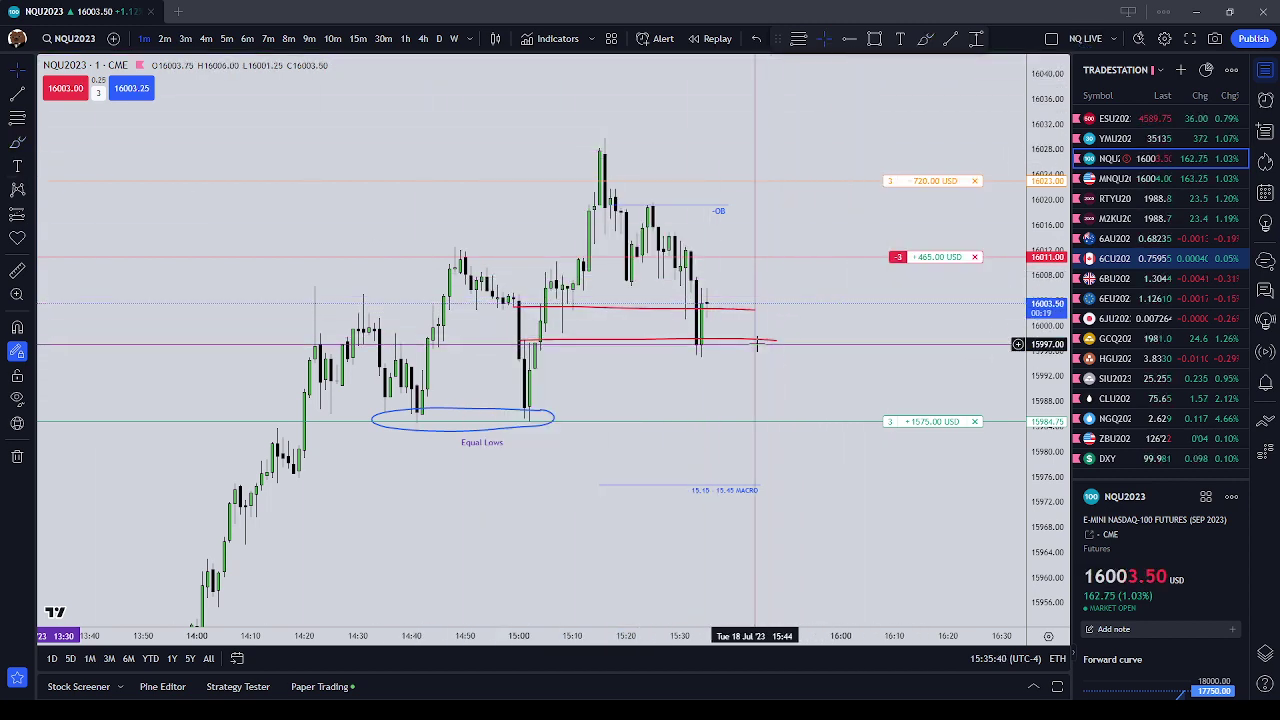
- Change the Brush drawing color from red to purple
{"action": "left_click", "coordinate": [17, 142]}
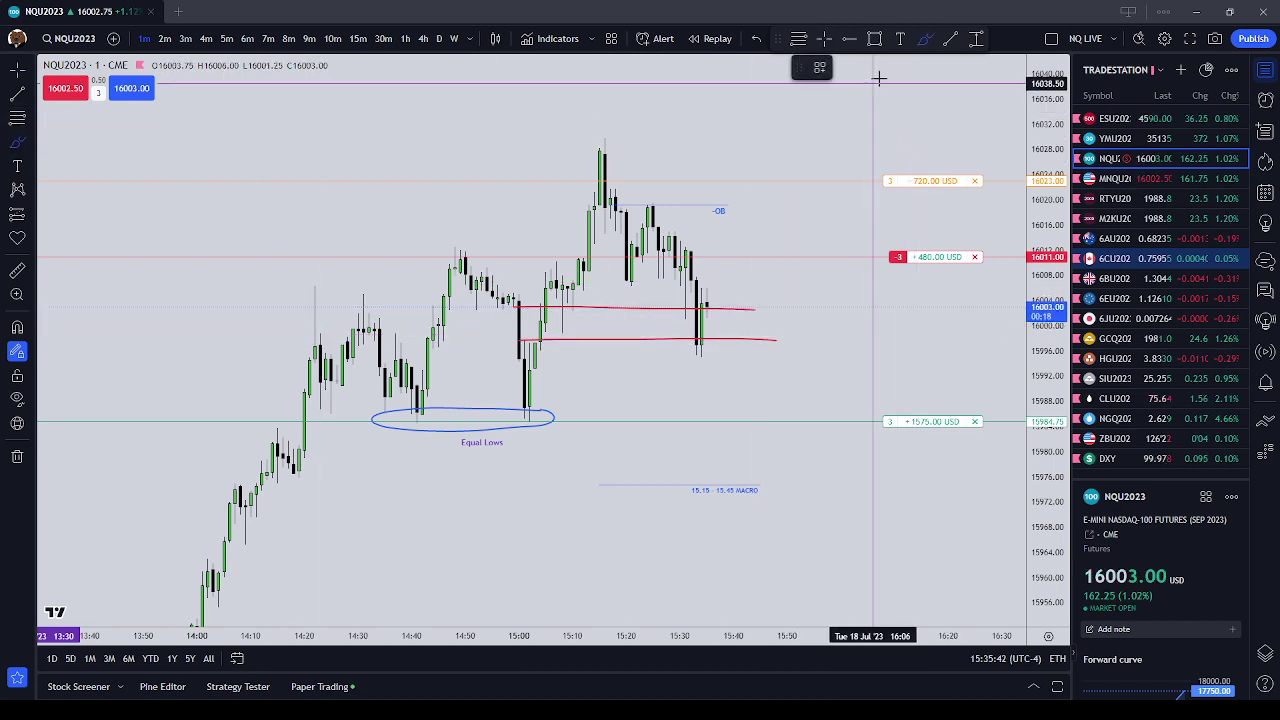
{"action": "left_click", "coordinate": [846, 68]}
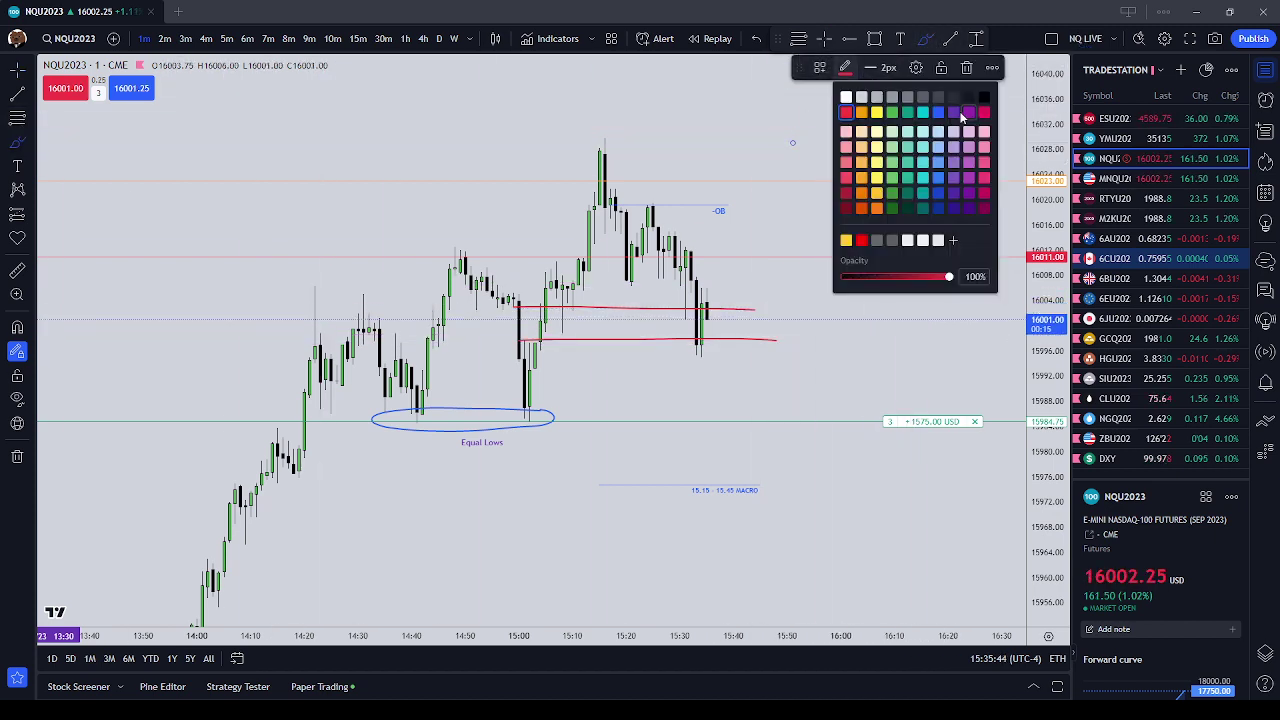
{"action": "key", "text": "Escape"}
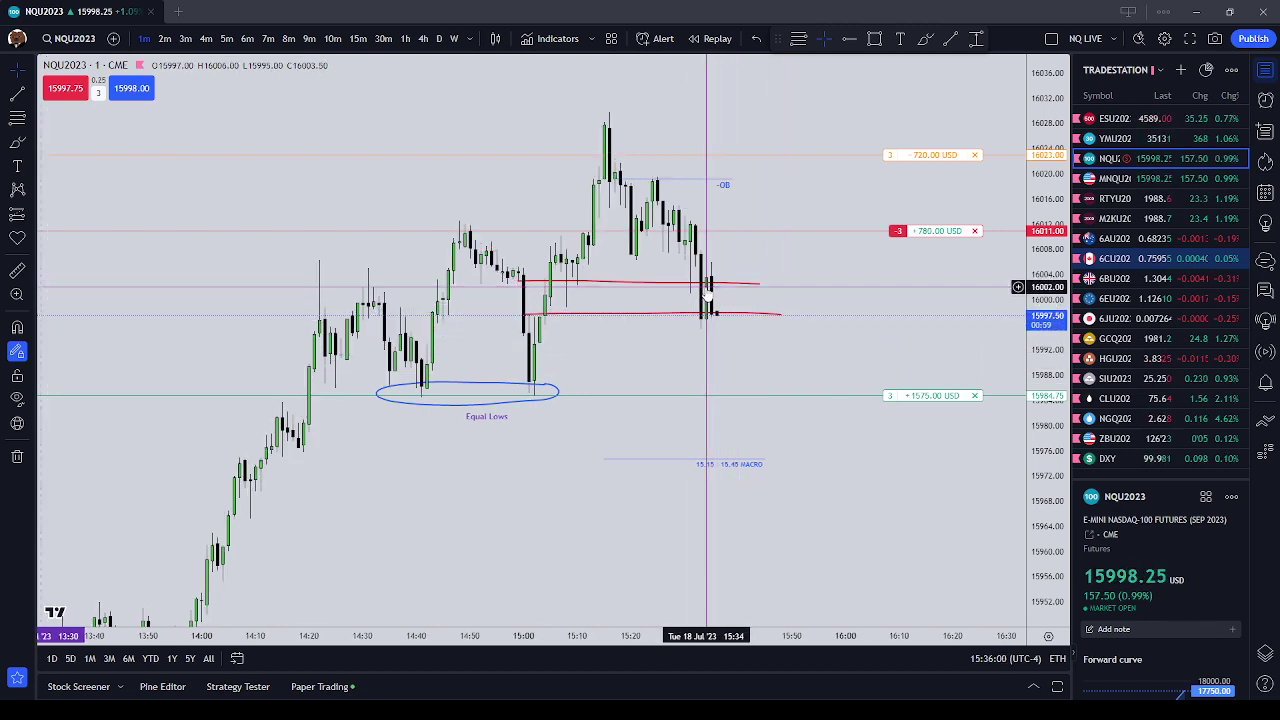
- Draw a purple Brush line from the 15:20 low to about 15:43 at about 16006, and delete it
{"action": "left_click", "coordinate": [20, 144]}
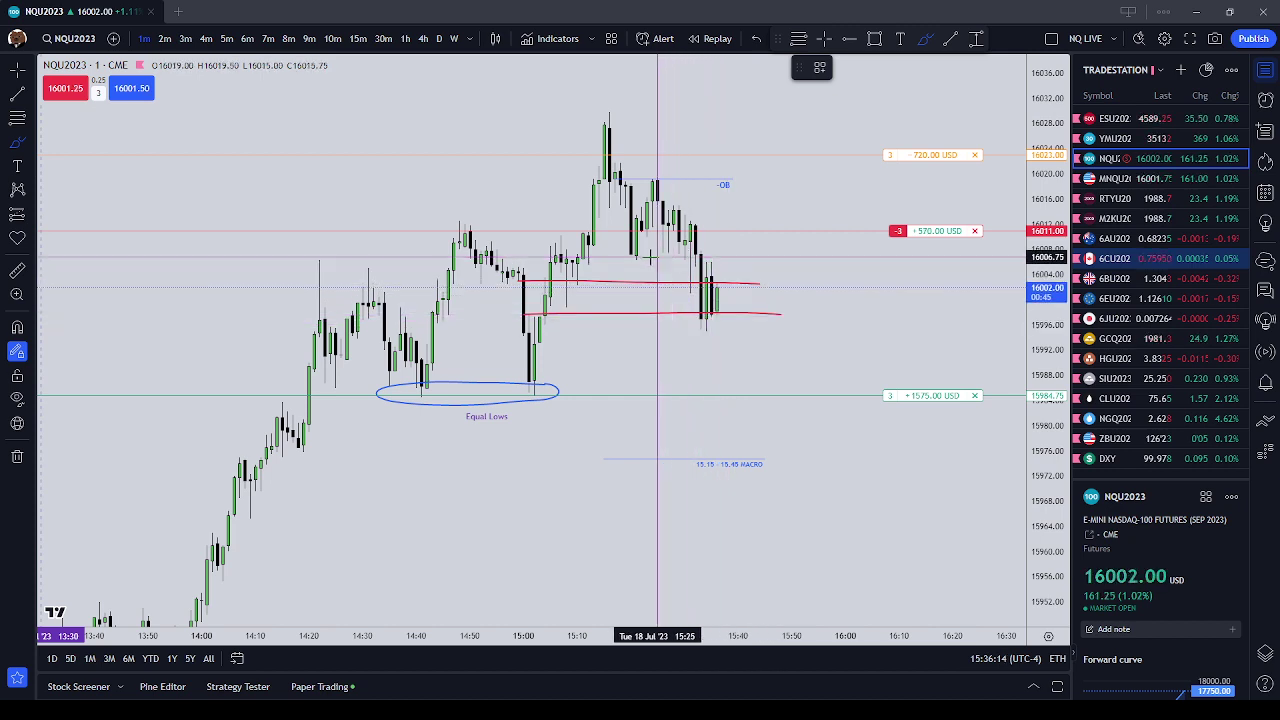
{"action": "left_click_drag", "start_coordinate": [625, 260], "coordinate": [754, 262]}
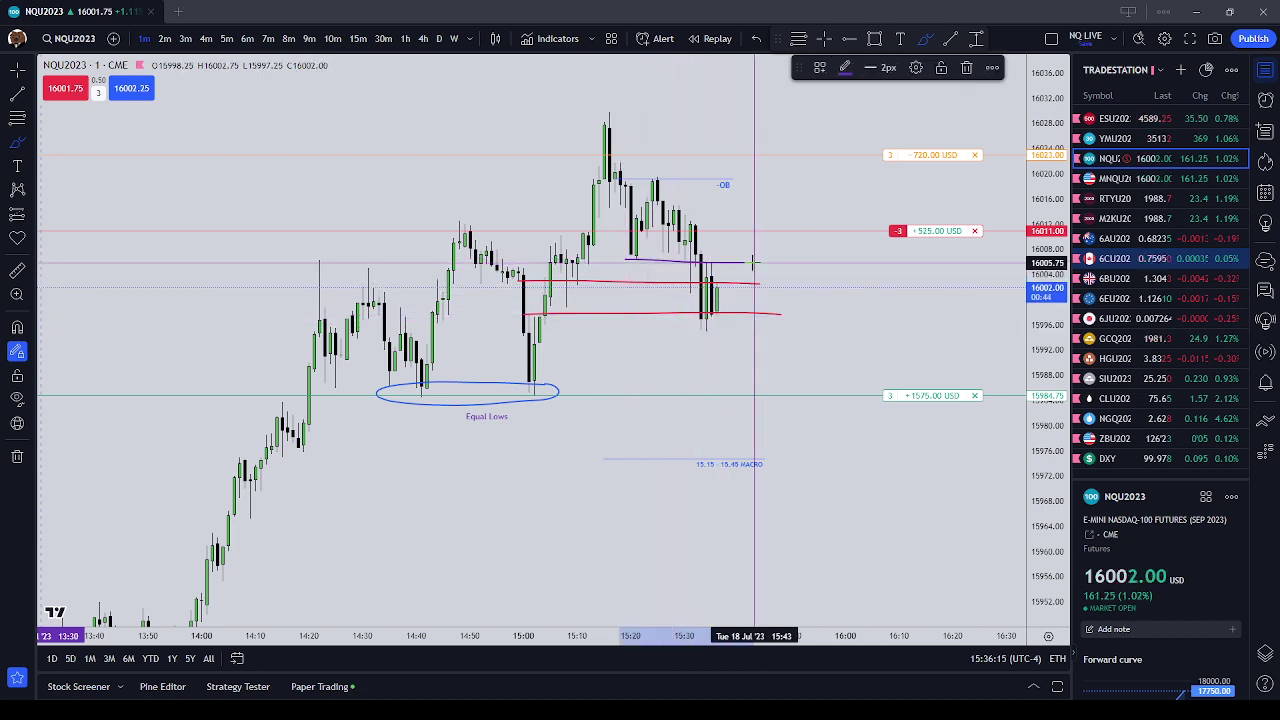
{"action": "left_click", "coordinate": [966, 67]}
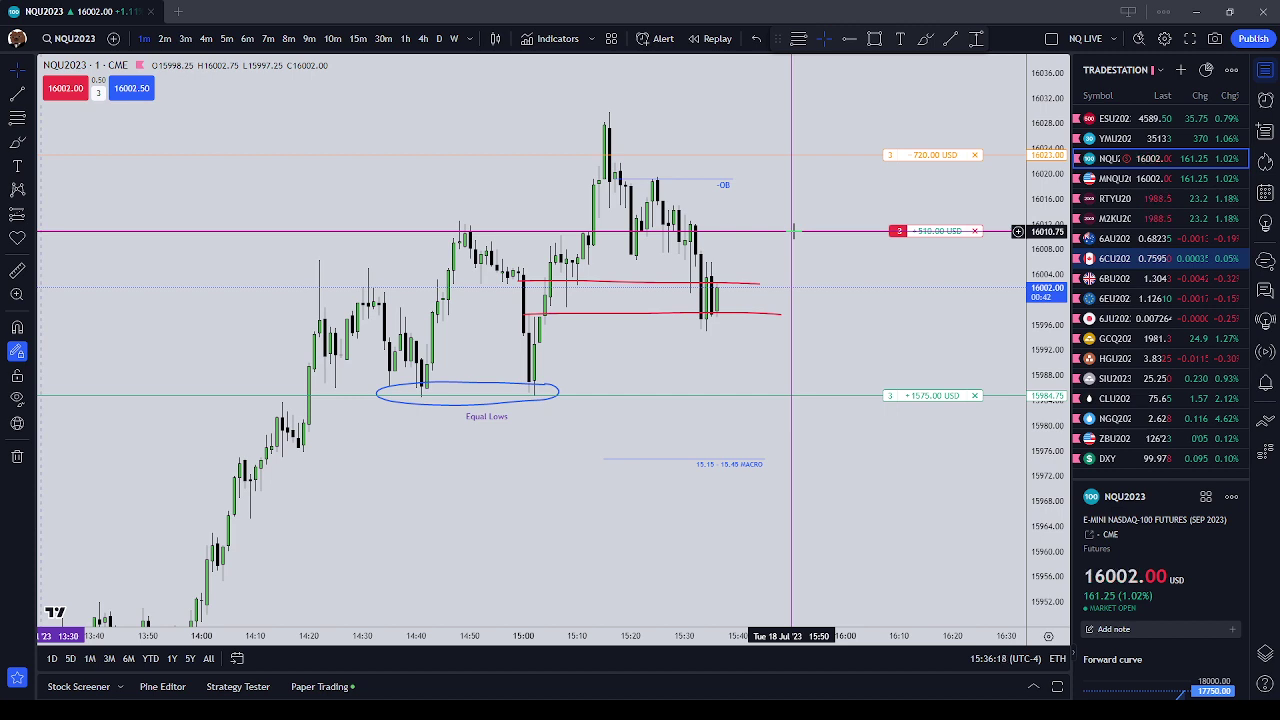
- Sketch purple Brush strokes beneath the Equal Lows label and remove them again
{"action": "left_click", "coordinate": [750, 468]}
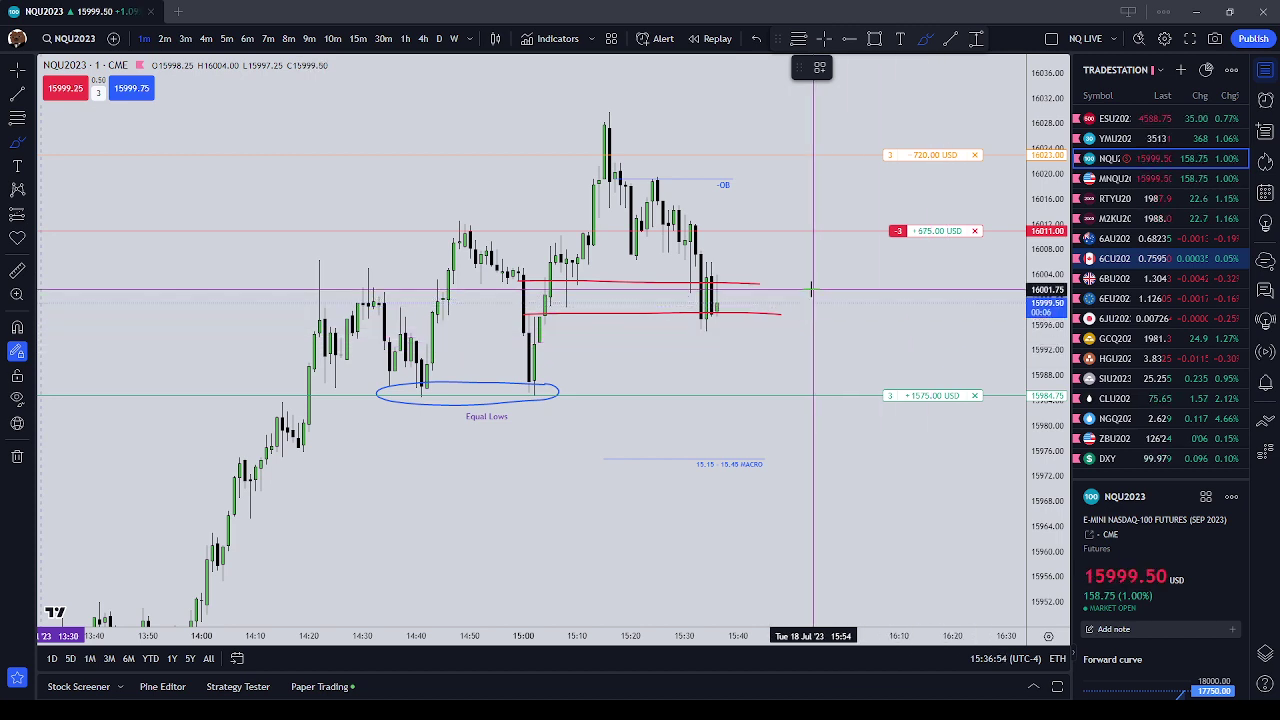
{"action": "mouse_move", "coordinate": [575, 453]}
{"action": "left_mouse_down"}
{"action": "mouse_move", "coordinate": [490, 418]}
{"action": "mouse_move", "coordinate": [477, 430]}
{"action": "mouse_move", "coordinate": [508, 420]}
{"action": "left_mouse_up"}
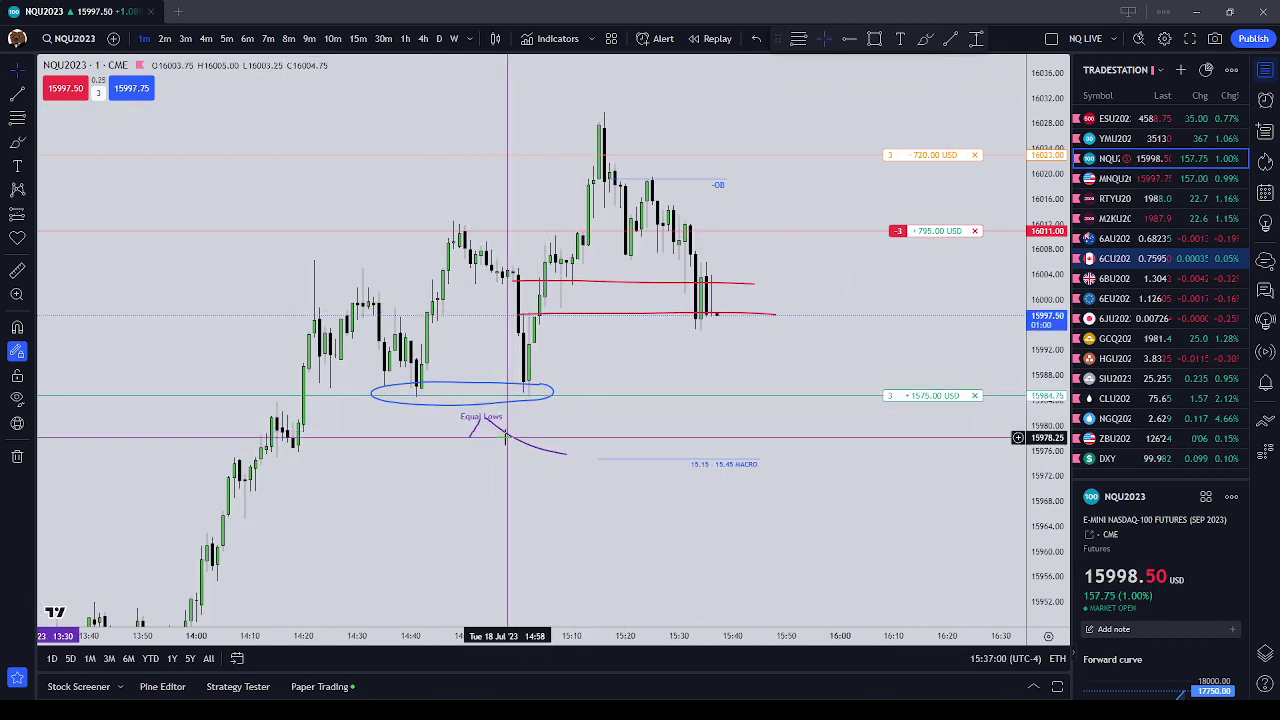
{"action": "key", "text": "ctrl+z"}
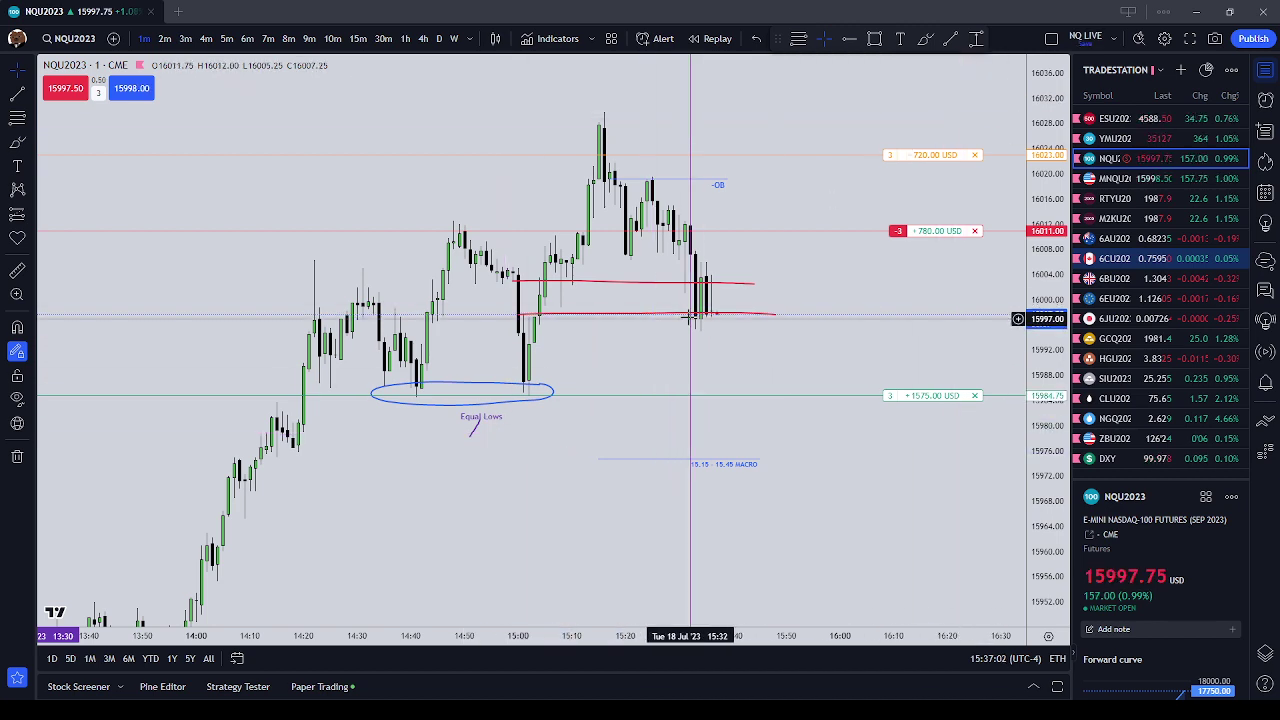
{"action": "left_click", "coordinate": [478, 428]}
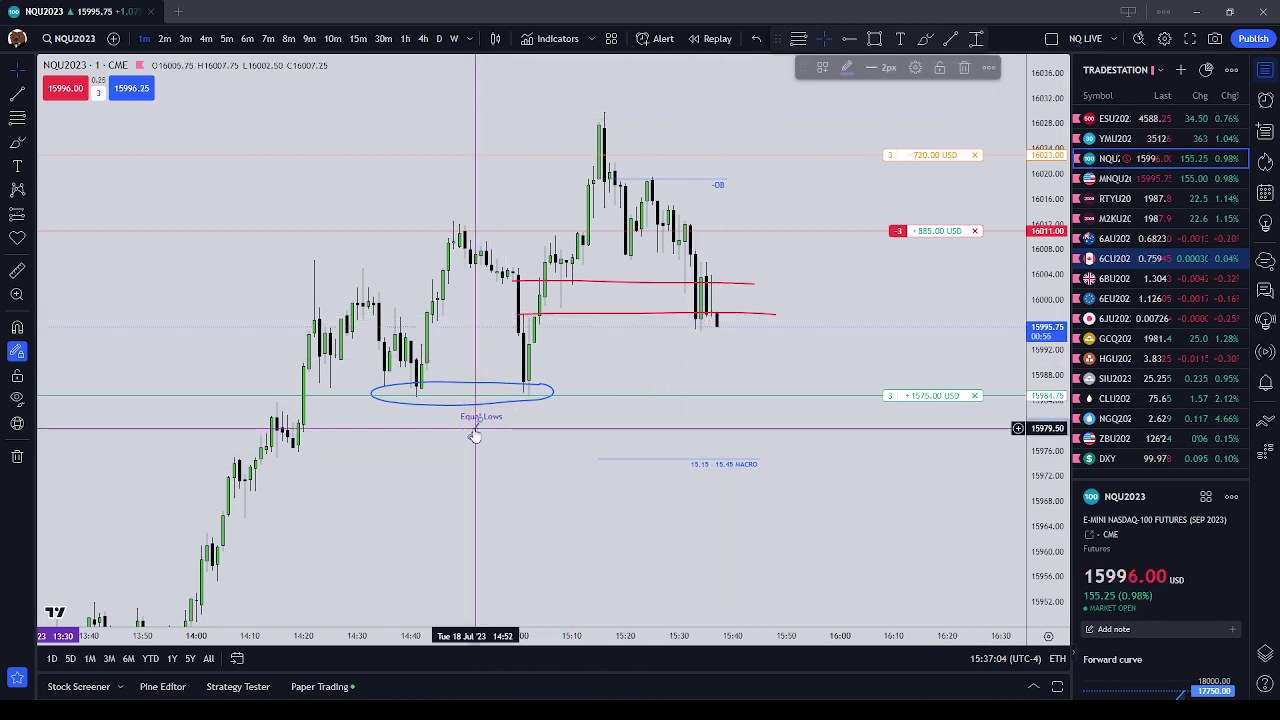
{"action": "left_click", "coordinate": [966, 69]}
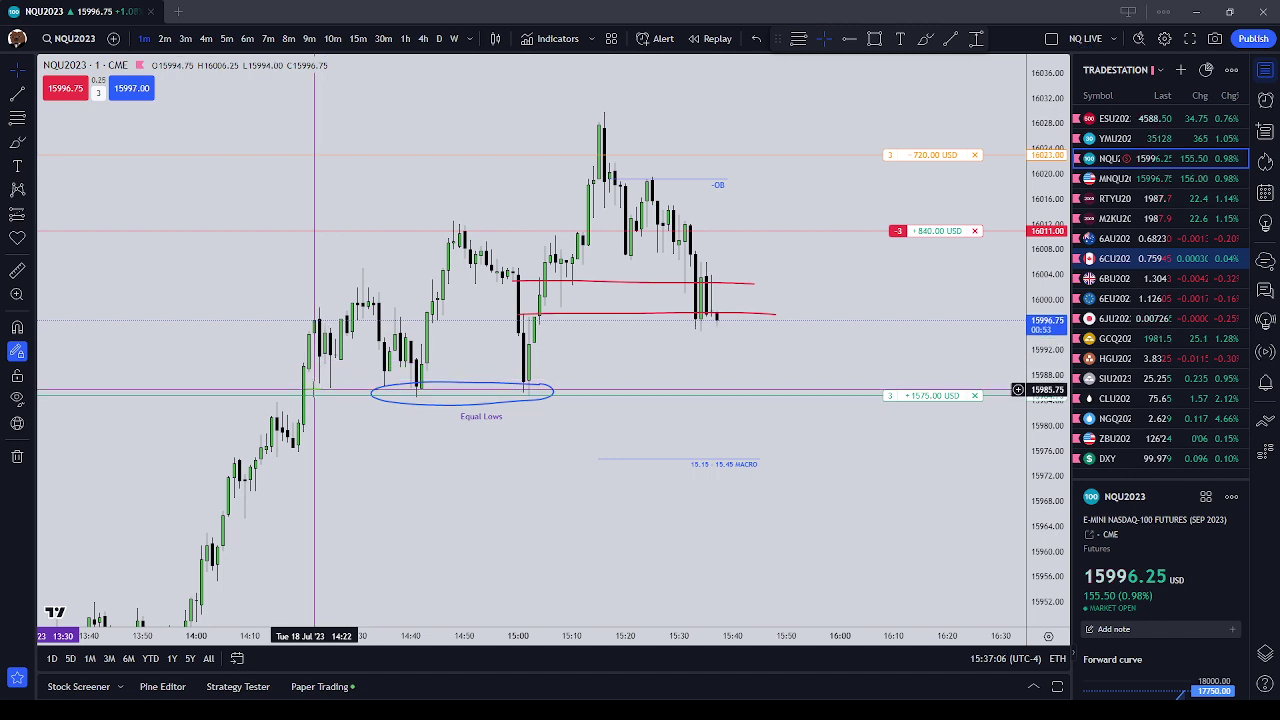
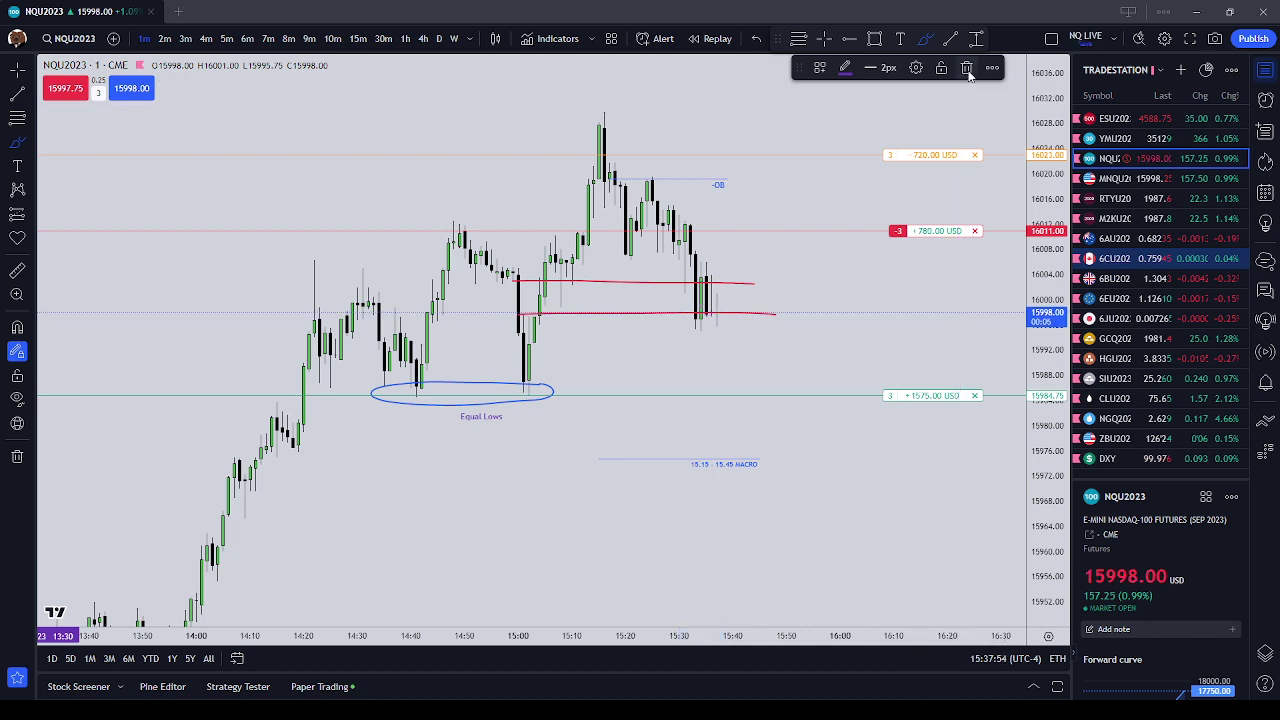
- Clear the selected purple stroke, brush a short mark over the latest candles near the lower red line, and delete it
{"action": "key", "text": "Delete"}
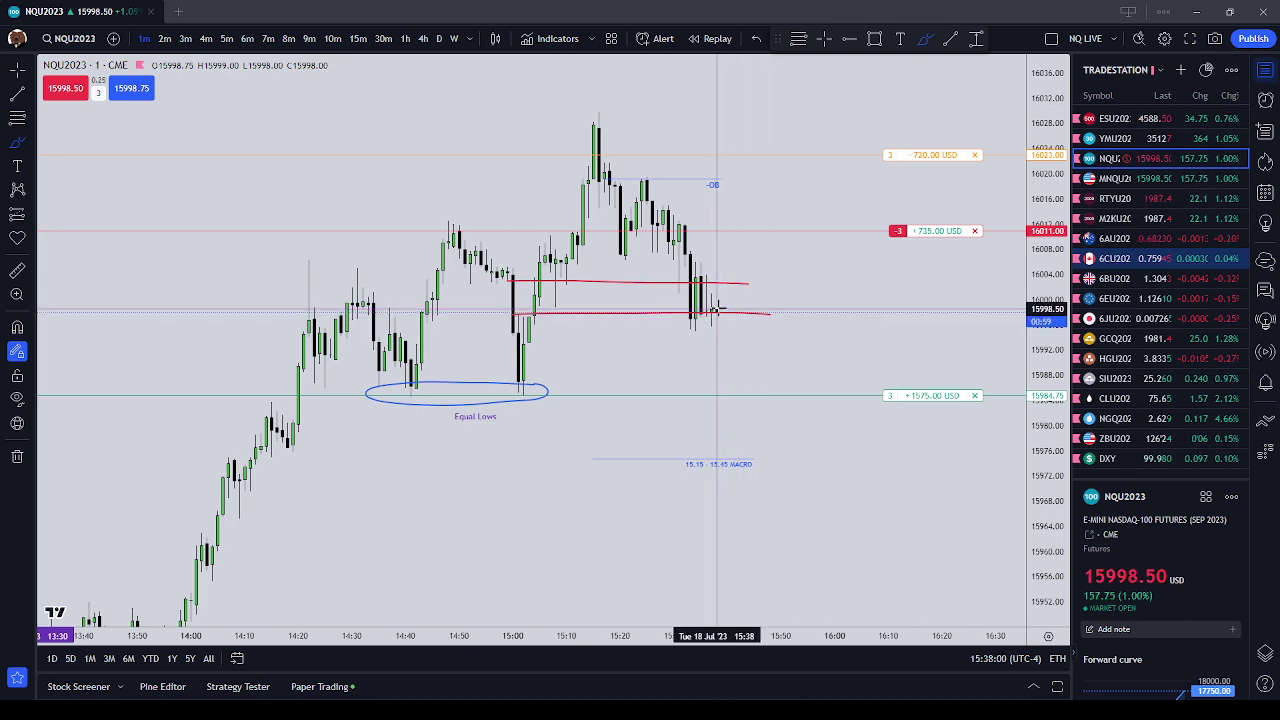
{"action": "left_click_drag", "start_coordinate": [698, 300], "coordinate": [720, 312]}
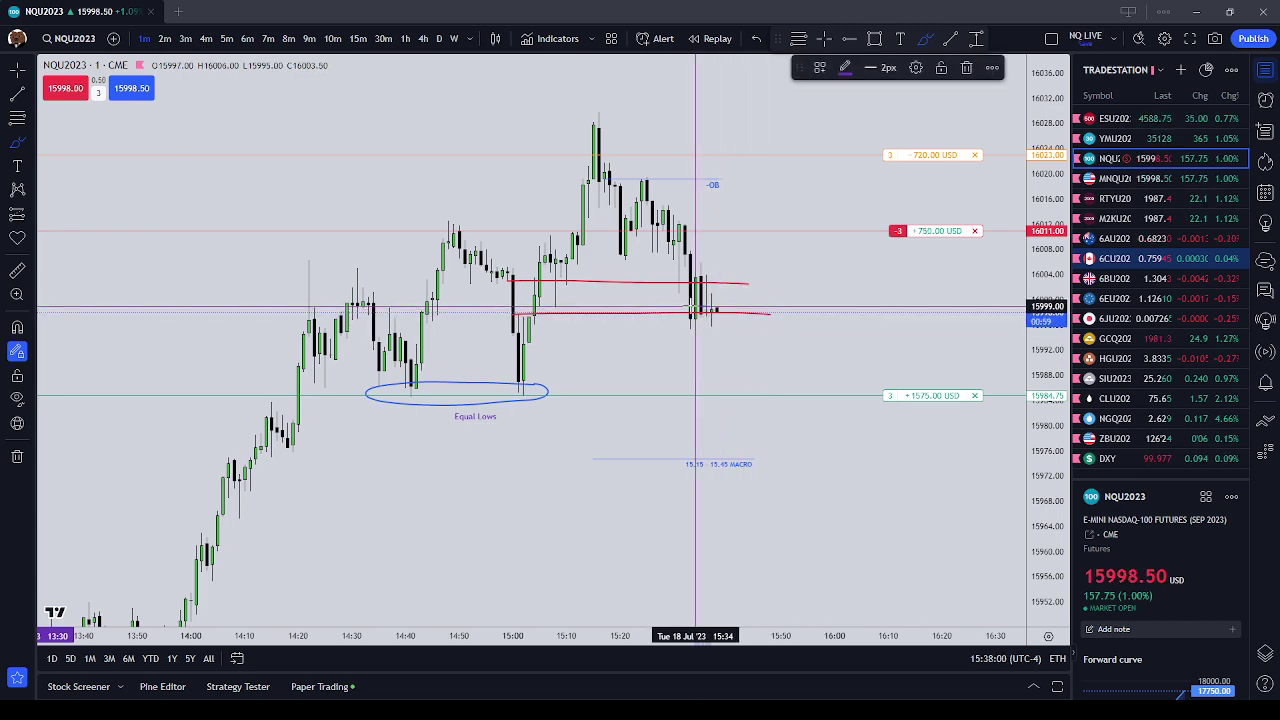
{"action": "left_click", "coordinate": [966, 67]}
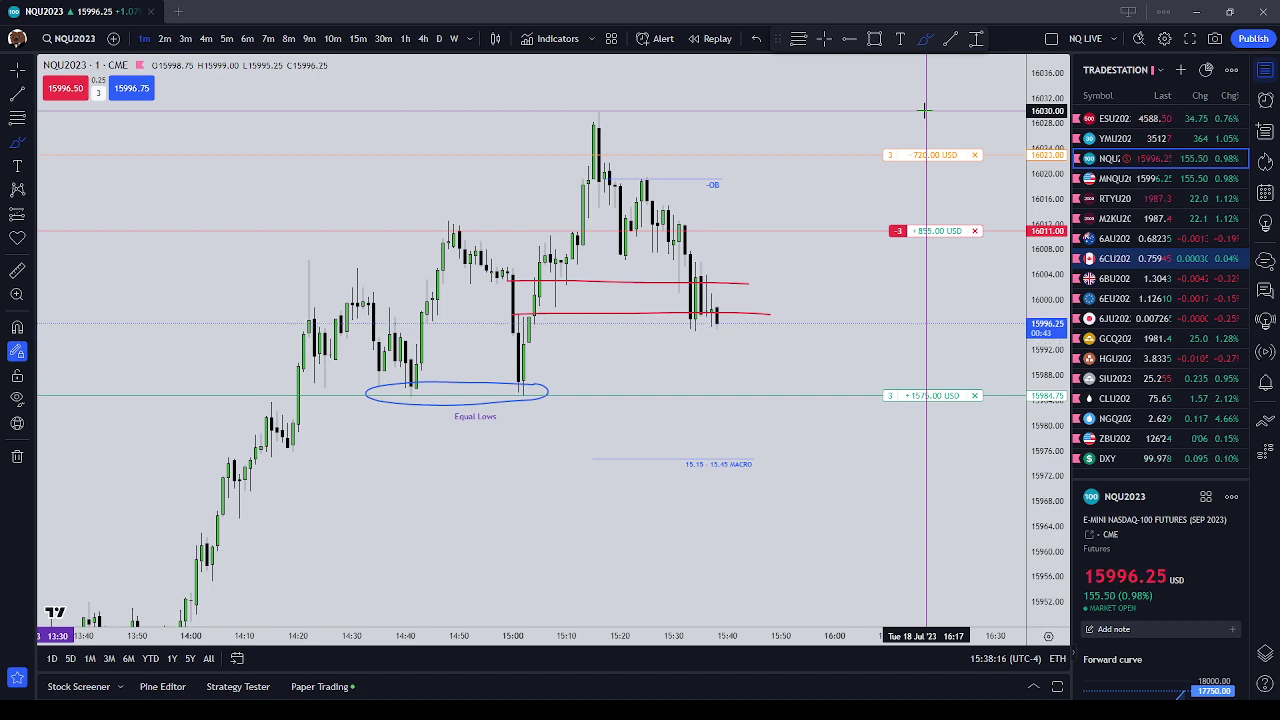
- Brush a short horizontal mark from about 15:31 to 15:40 at about 16005, redoing the first stroke, and color it yellow
{"action": "left_click", "coordinate": [672, 266]}
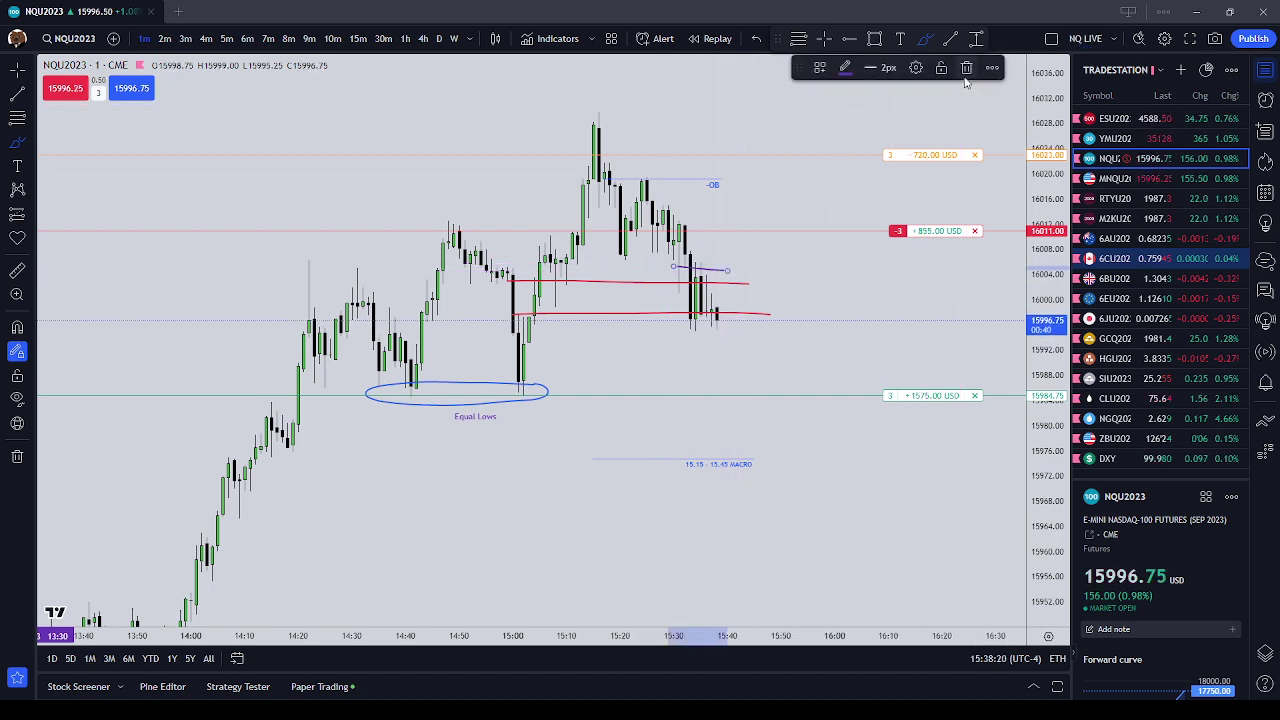
{"action": "key", "text": "Escape"}
{"action": "left_click", "coordinate": [673, 267]}
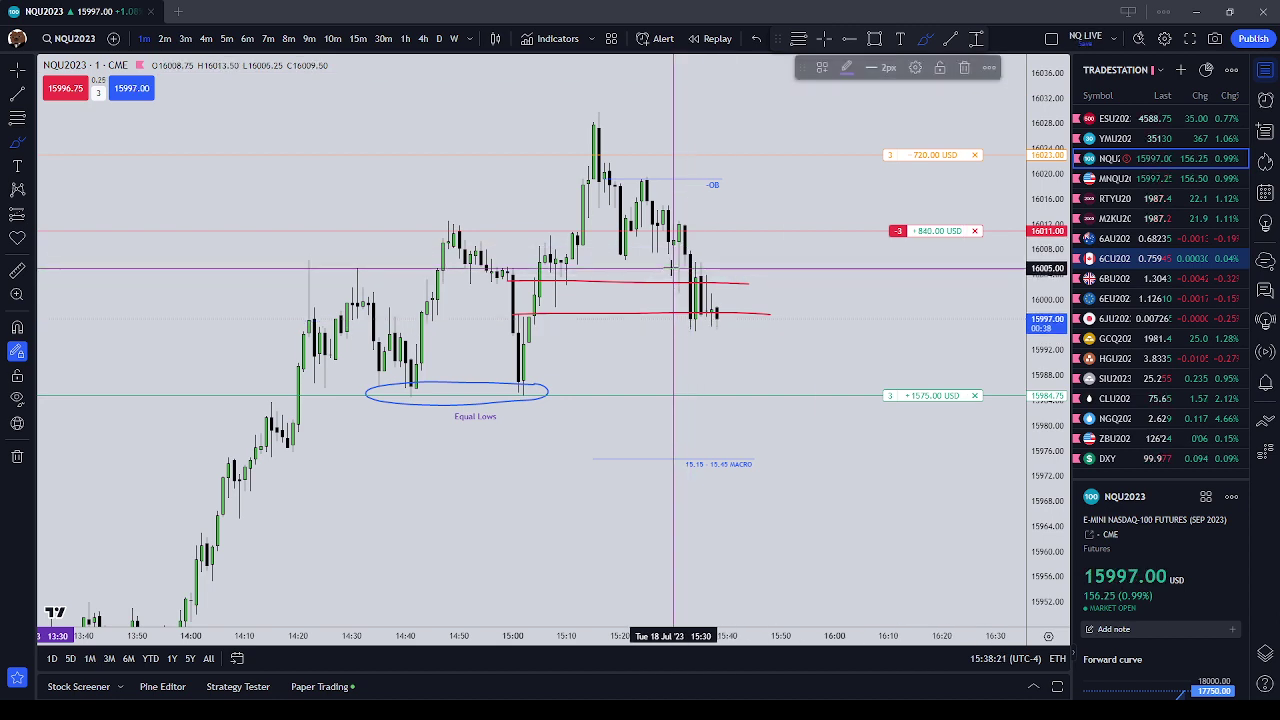
{"action": "left_click", "coordinate": [727, 267]}
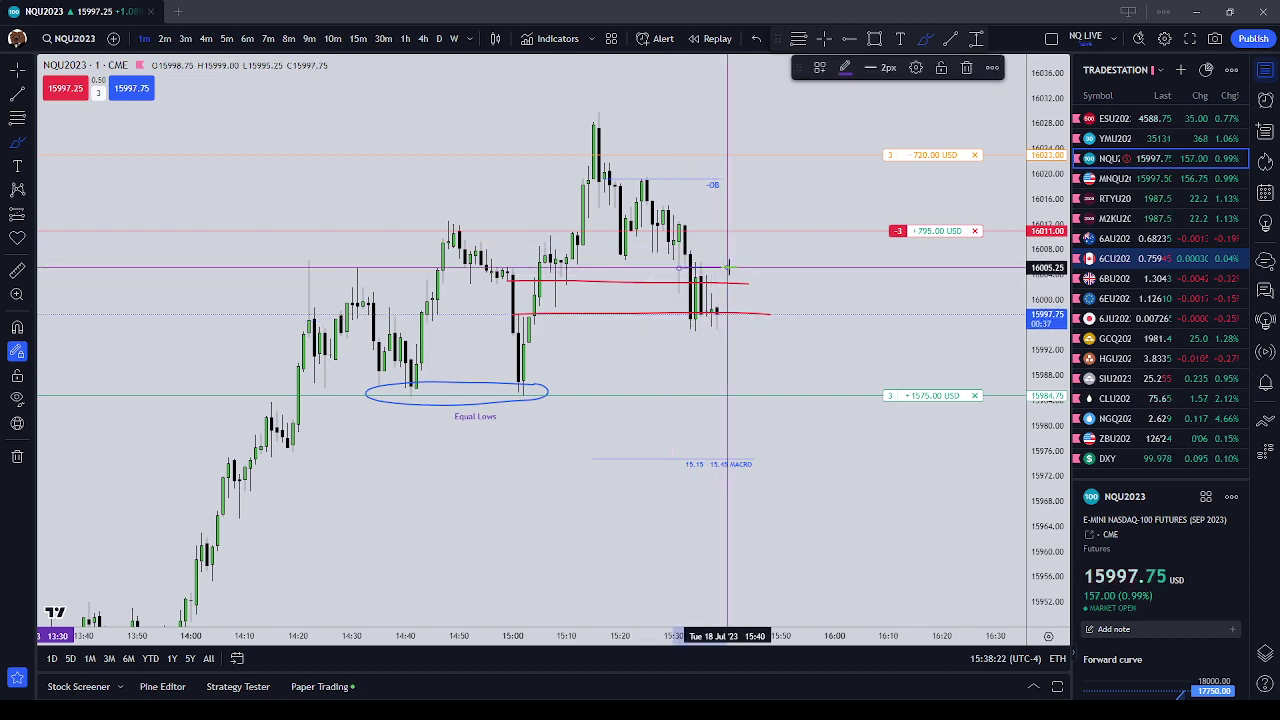
{"action": "left_click", "coordinate": [845, 67]}
{"action": "left_click", "coordinate": [876, 112]}
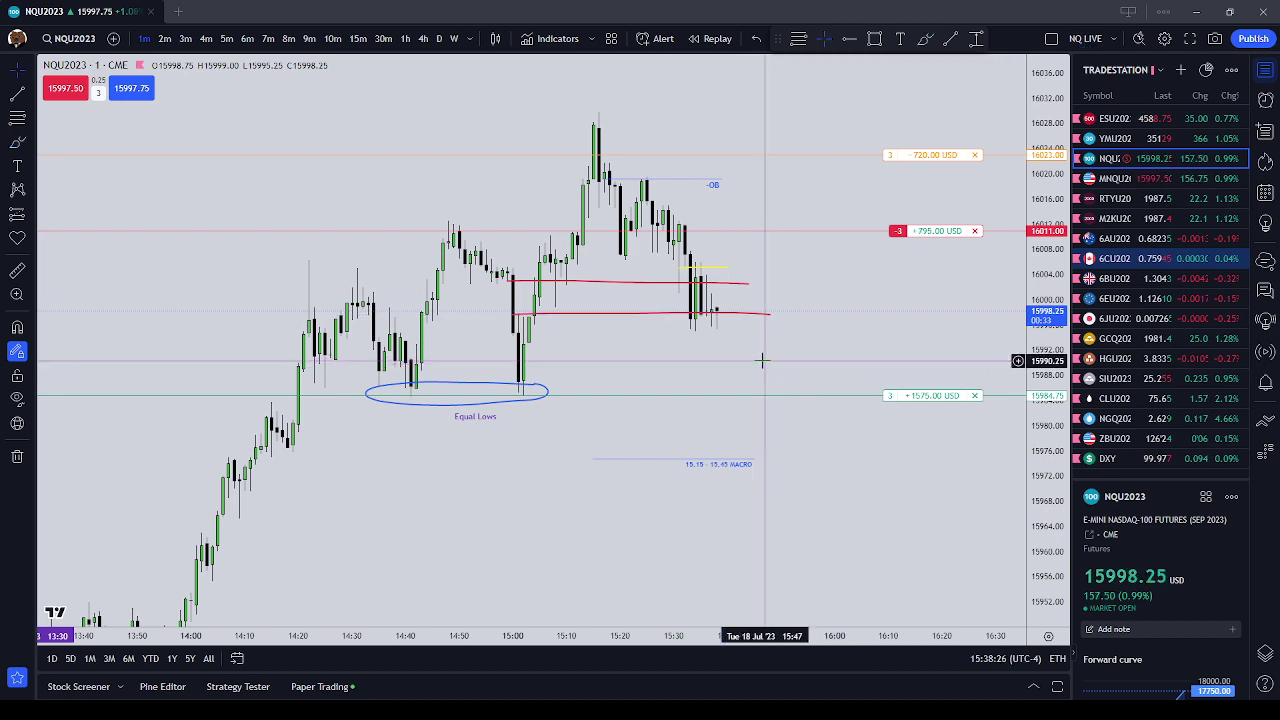
- Brush a yellow horizontal line between the two red lines, from 15:00 to about 15:53 at about 16001
{"action": "left_click", "coordinate": [925, 38]}
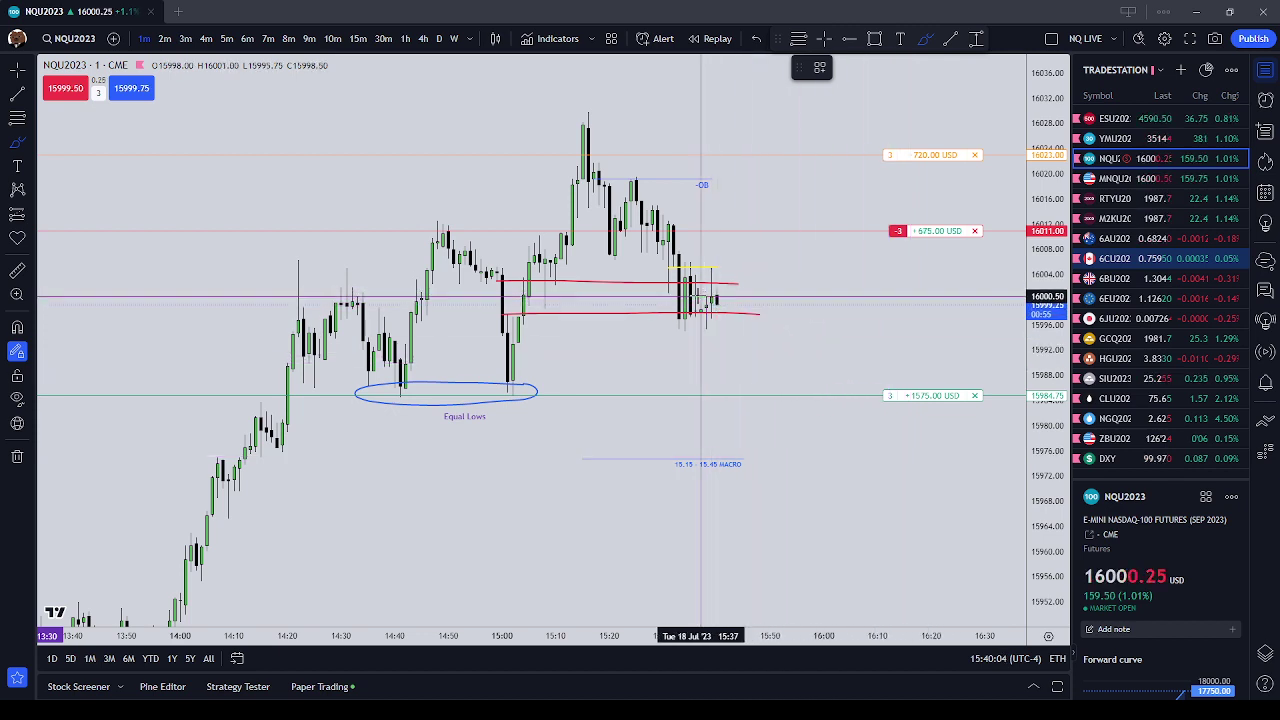
{"action": "left_click", "coordinate": [502, 291]}
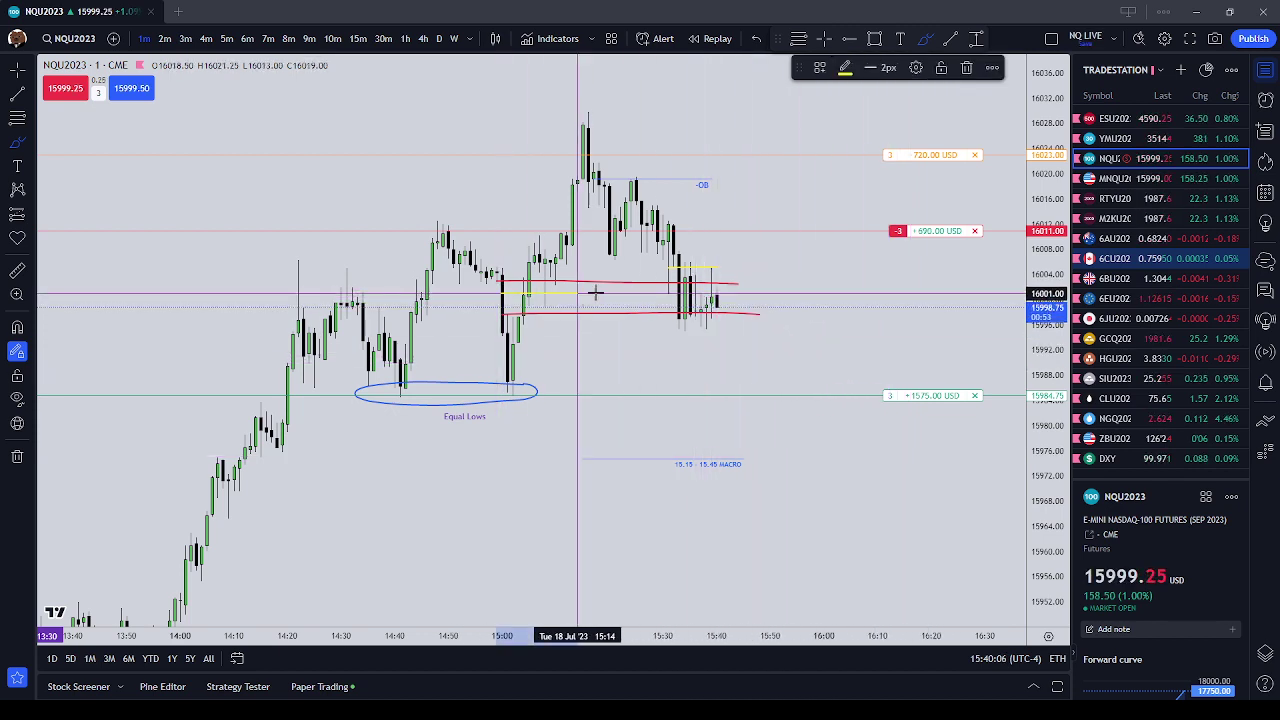
{"action": "left_click", "coordinate": [786, 295]}
- Change the new line's Brush color from yellow to purple, and delete the line
{"action": "left_click", "coordinate": [845, 67]}
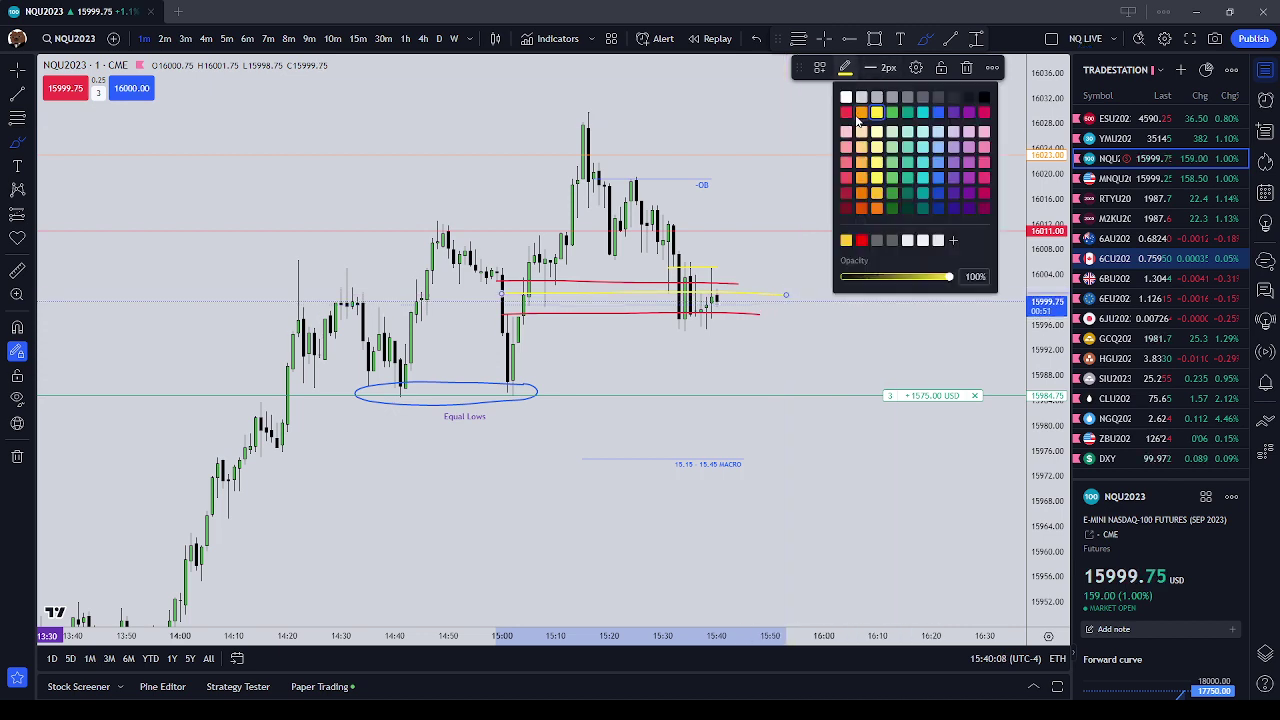
{"action": "left_click", "coordinate": [849, 112]}
{"action": "left_click", "coordinate": [845, 67]}
{"action": "left_click", "coordinate": [943, 123]}
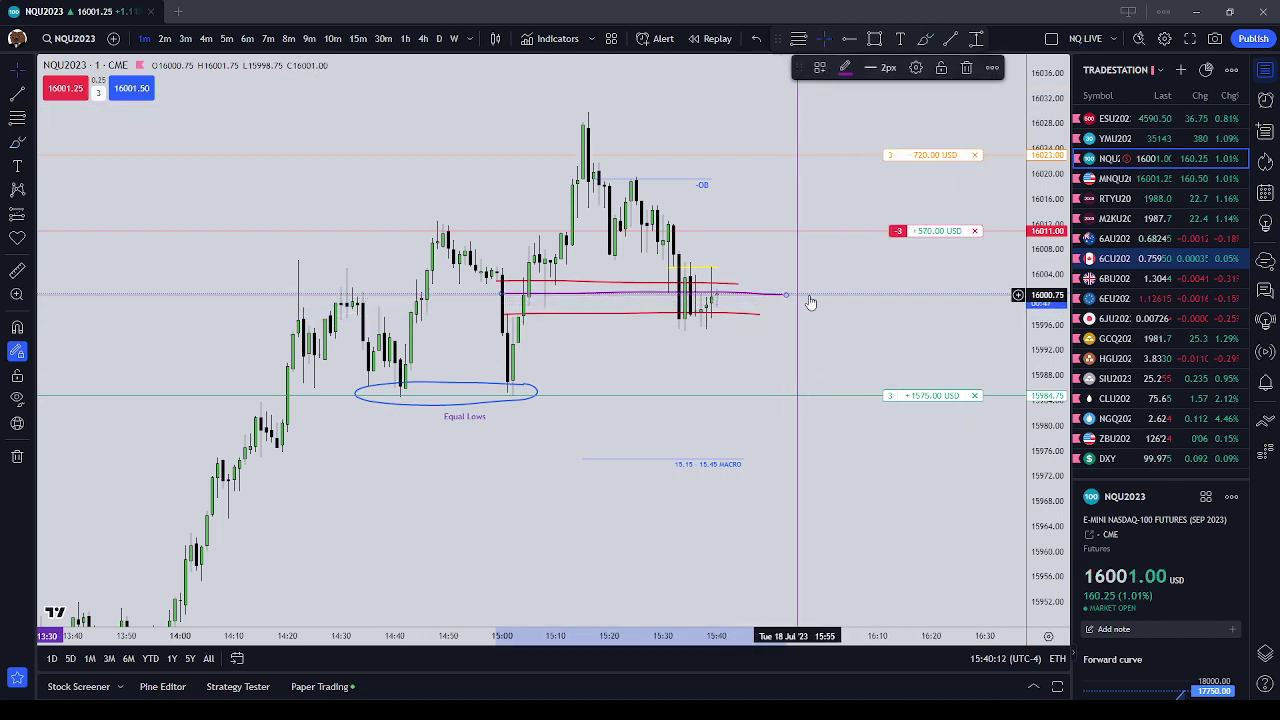
{"action": "left_click", "coordinate": [967, 67]}
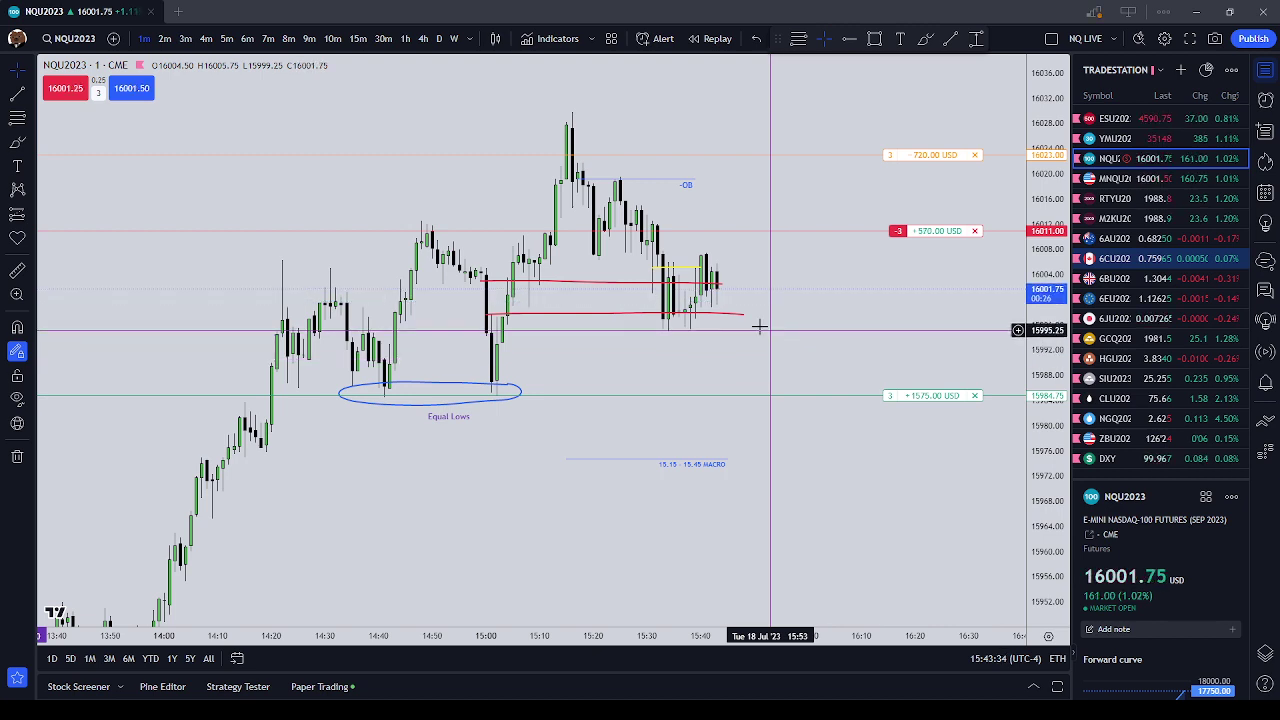
- Circle the 15:33–15:38 lows in purple, brush a short mark at about 16002 over the latest candles, and delete each stroke
{"action": "key", "text": "alt+b"}
{"action": "left_click_drag", "start_coordinate": [708, 320], "coordinate": [677, 318]}
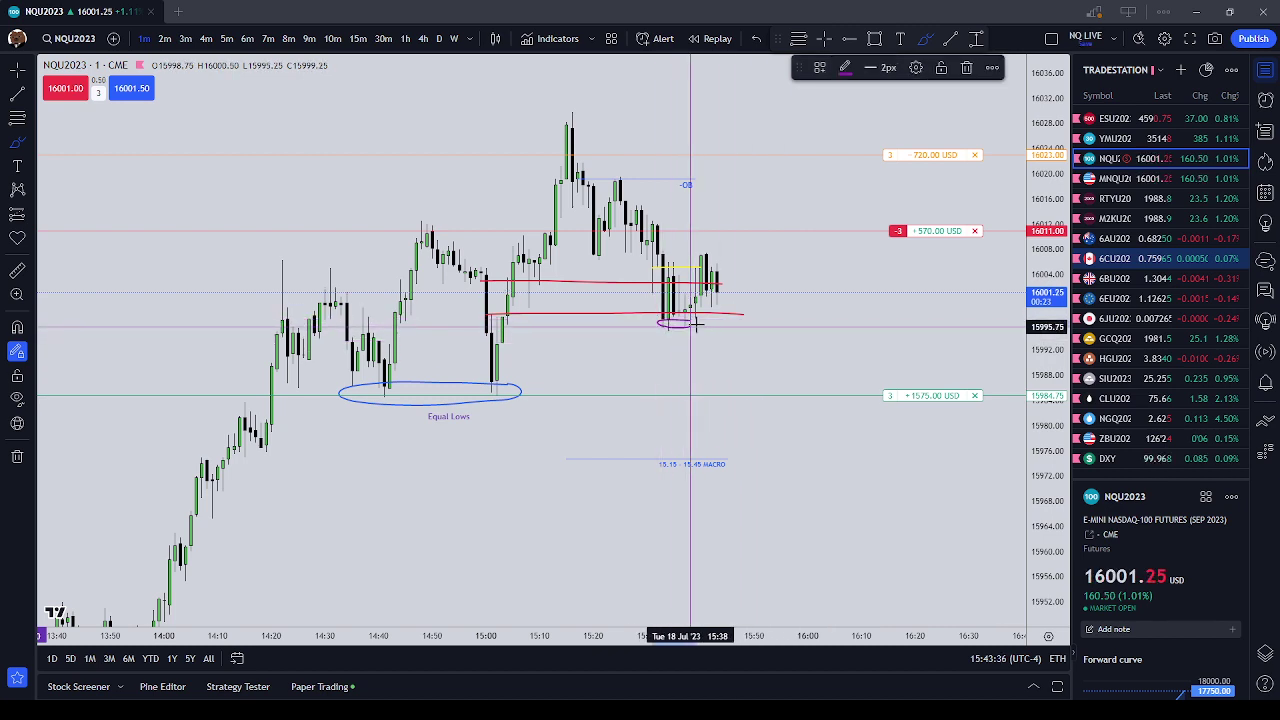
{"action": "left_click", "coordinate": [966, 67]}
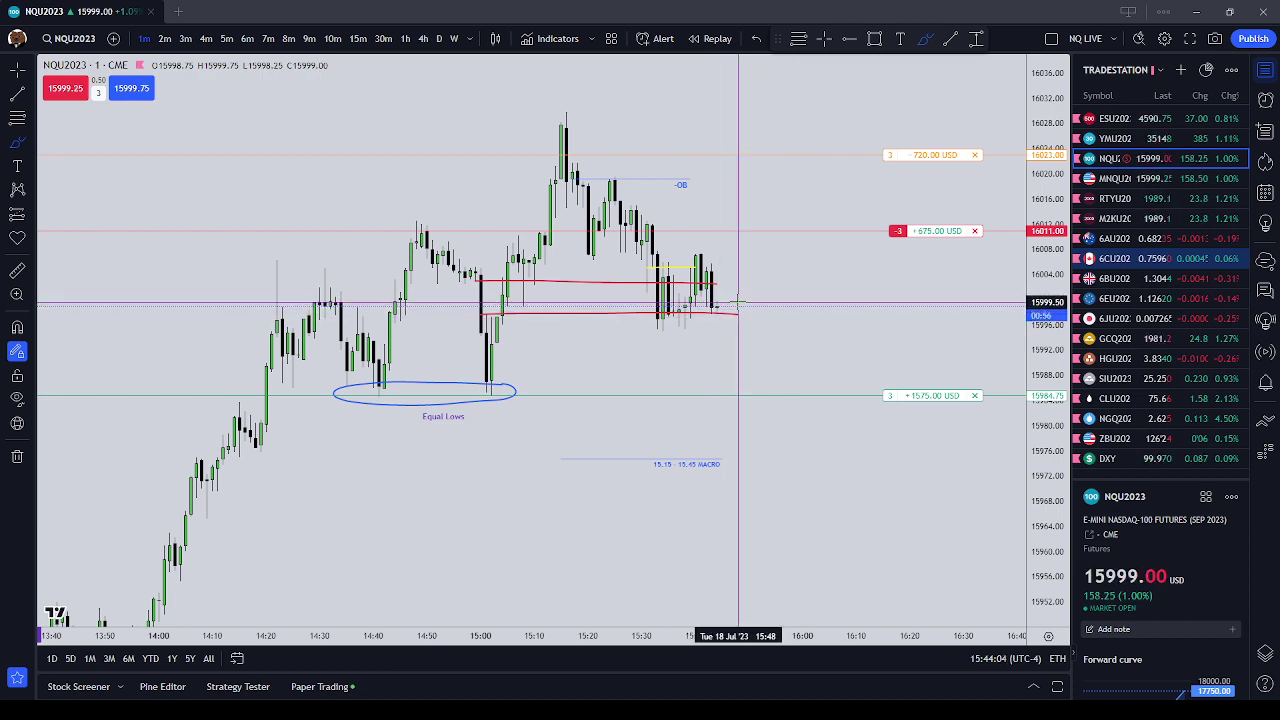
{"action": "left_click_drag", "start_coordinate": [703, 288], "coordinate": [732, 287]}
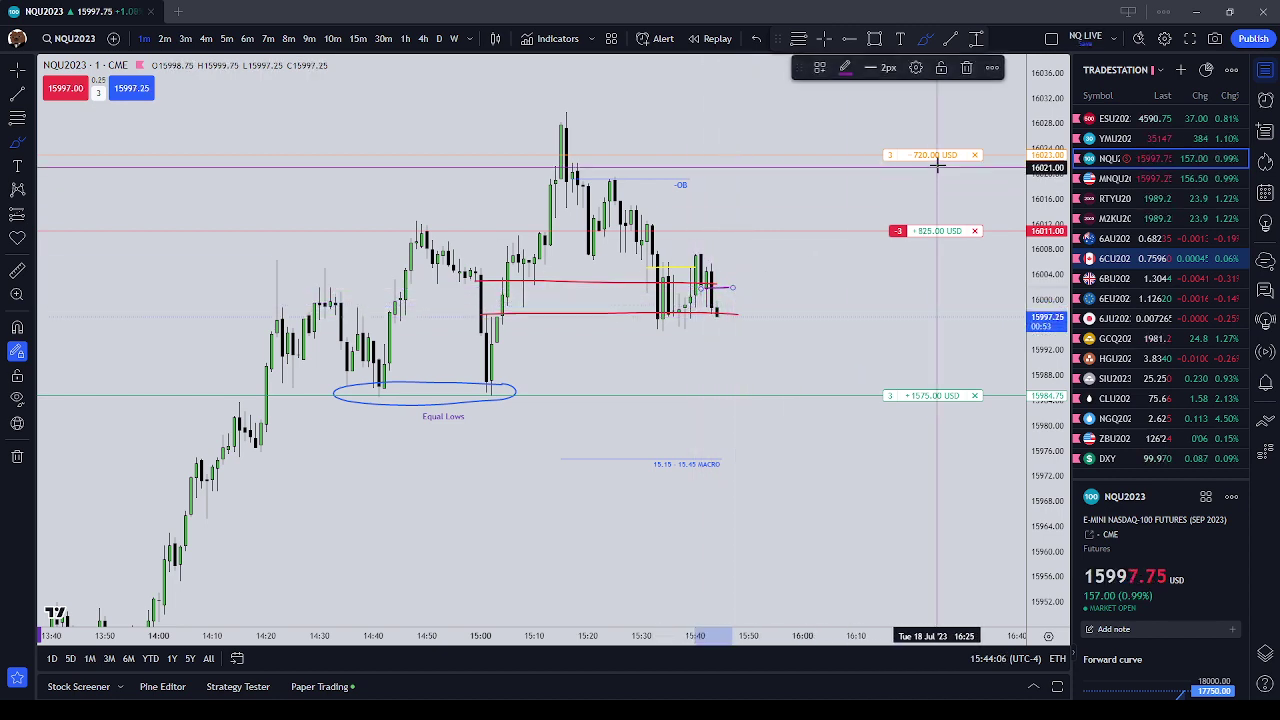
{"action": "key", "text": "Delete"}
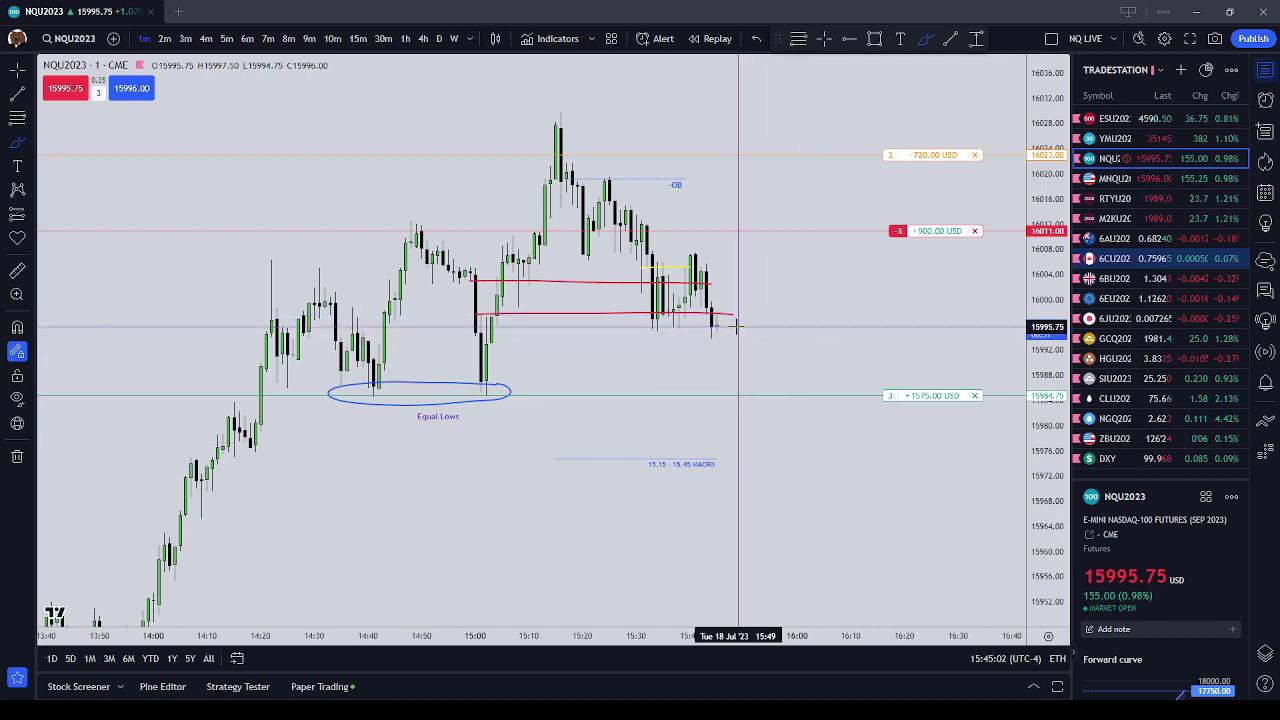
- Brush a purple line just beneath the lower red line, from about 15:31 to 15:52 at about 15997, and delete it
{"action": "left_click", "coordinate": [680, 317]}
{"action": "left_click_drag", "start_coordinate": [680, 318], "coordinate": [754, 321]}
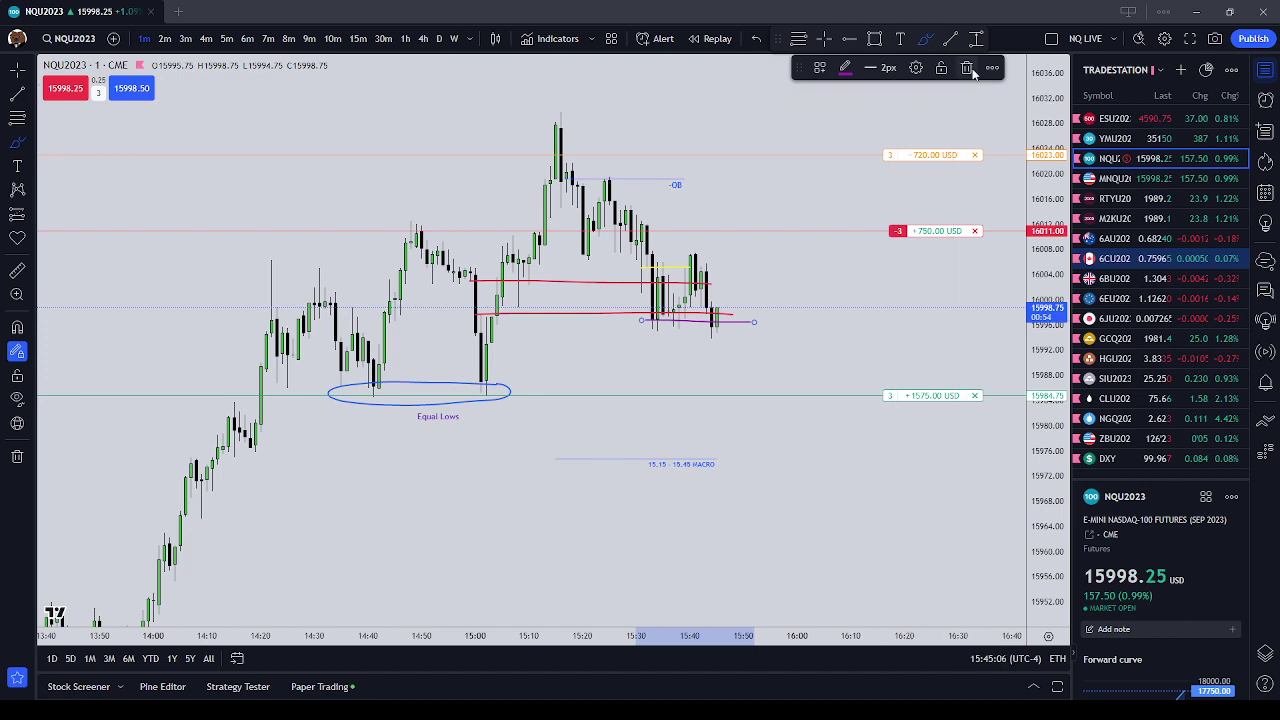
{"action": "key", "text": "Delete"}
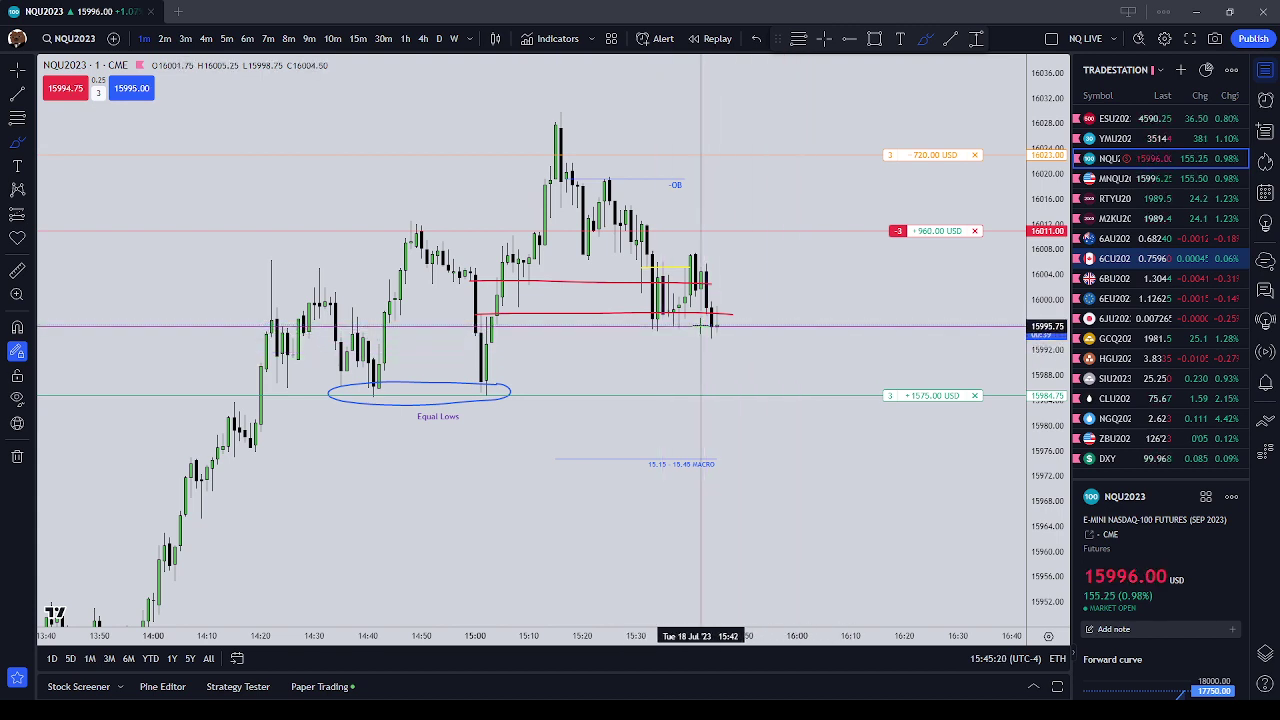
- Sketch short purple Brush strokes around the 15:37–15:43 lows beneath the lower red line, and remove them all
{"action": "left_click_drag", "start_coordinate": [701, 328], "coordinate": [674, 320]}
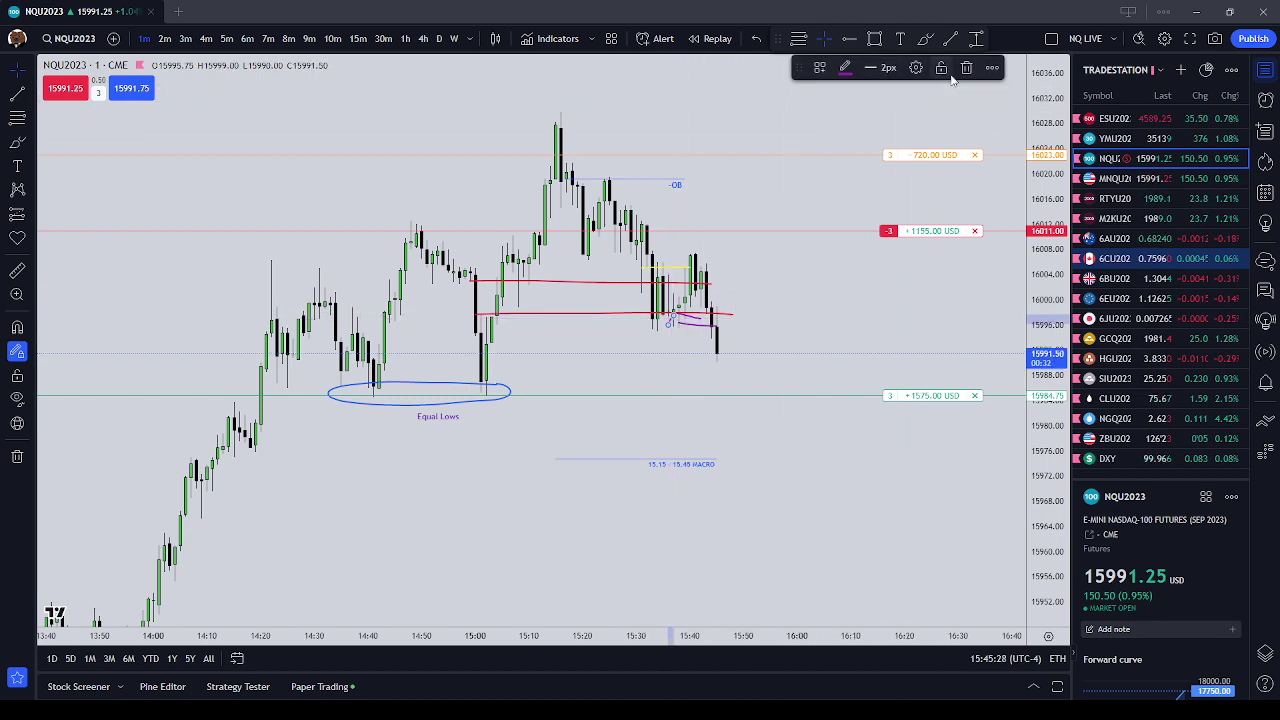
{"action": "left_click", "coordinate": [837, 283]}
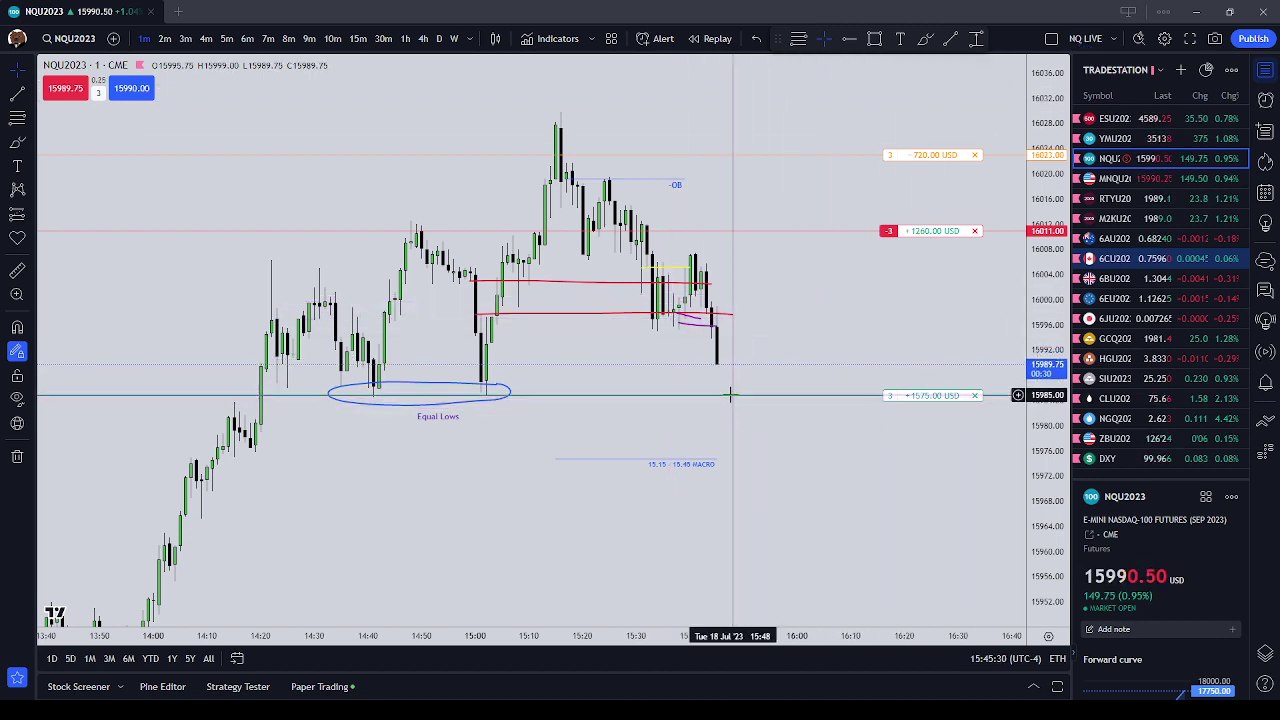
{"action": "left_click", "coordinate": [707, 325]}
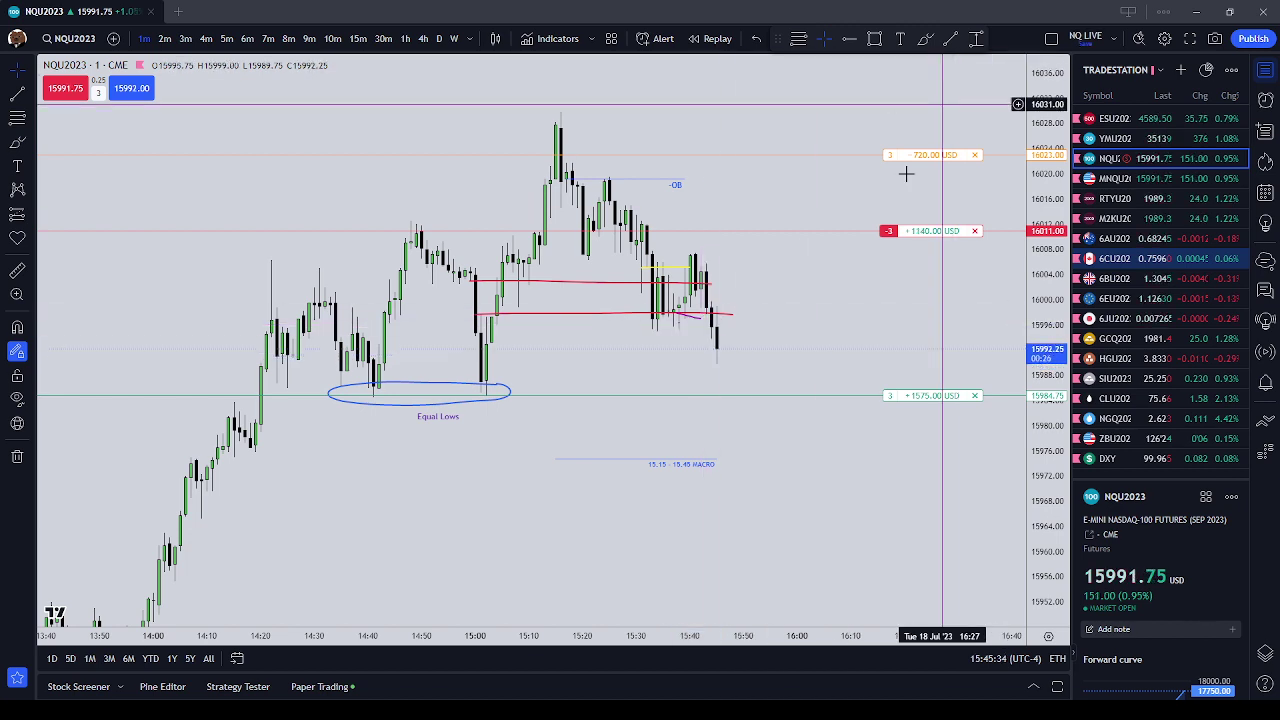
{"action": "left_click", "coordinate": [692, 336]}
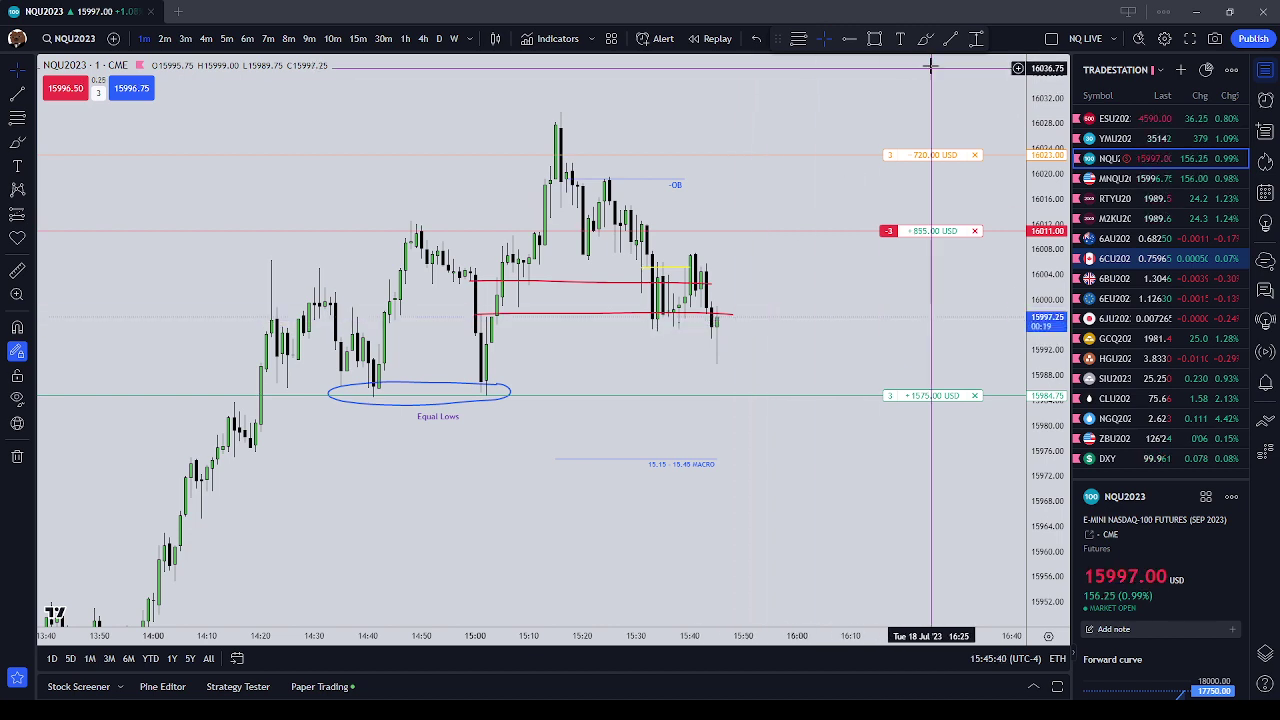
- Close the open three-contract NQU2023 short position at market
{"action": "key", "text": "alt+b"}
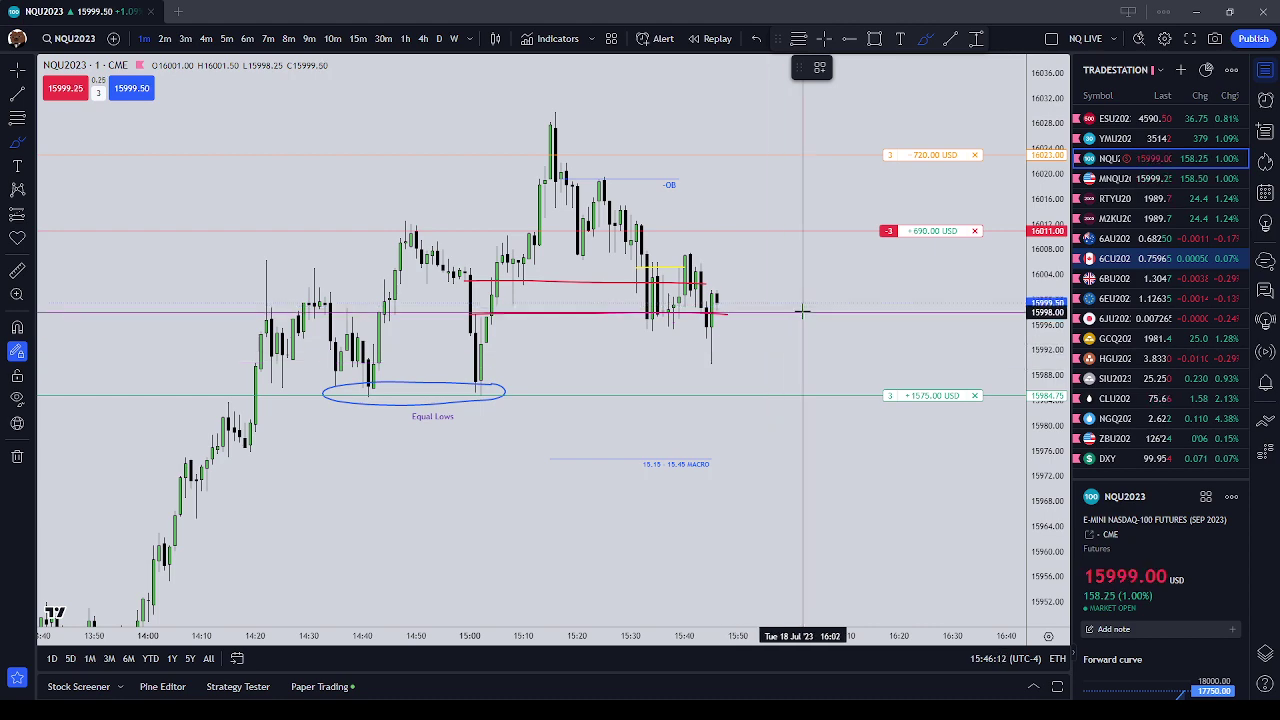
{"action": "left_click_drag", "start_coordinate": [757, 263], "coordinate": [780, 288]}
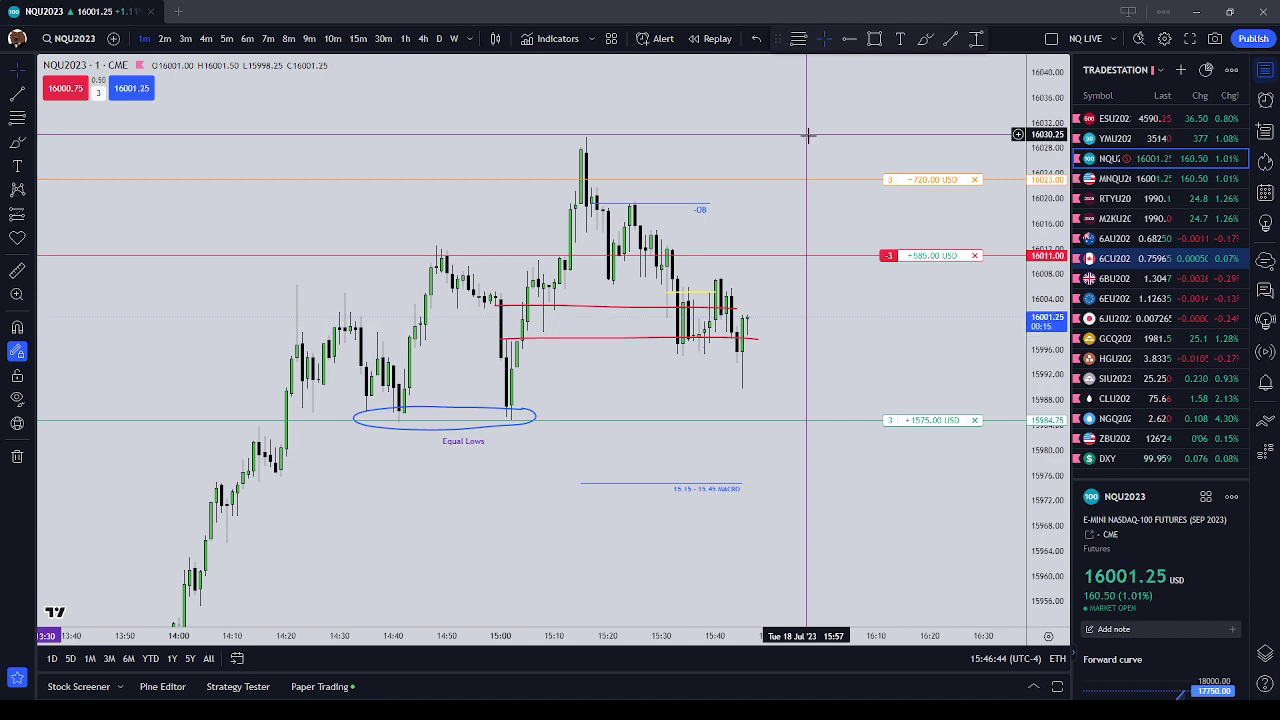
{"action": "left_click", "coordinate": [976, 257]}
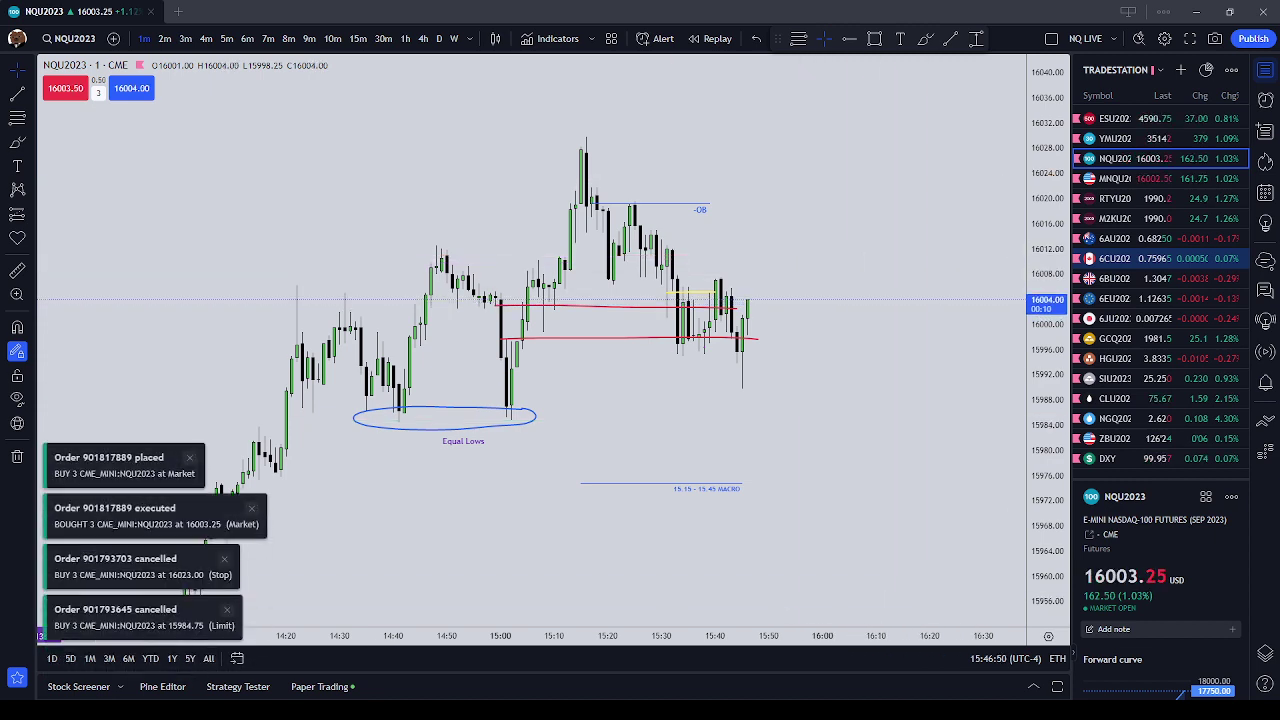
- Turn on Executions in the chart's Trading settings and apply the change
{"action": "right_click", "coordinate": [760, 250]}
{"action": "left_click", "coordinate": [800, 580]}
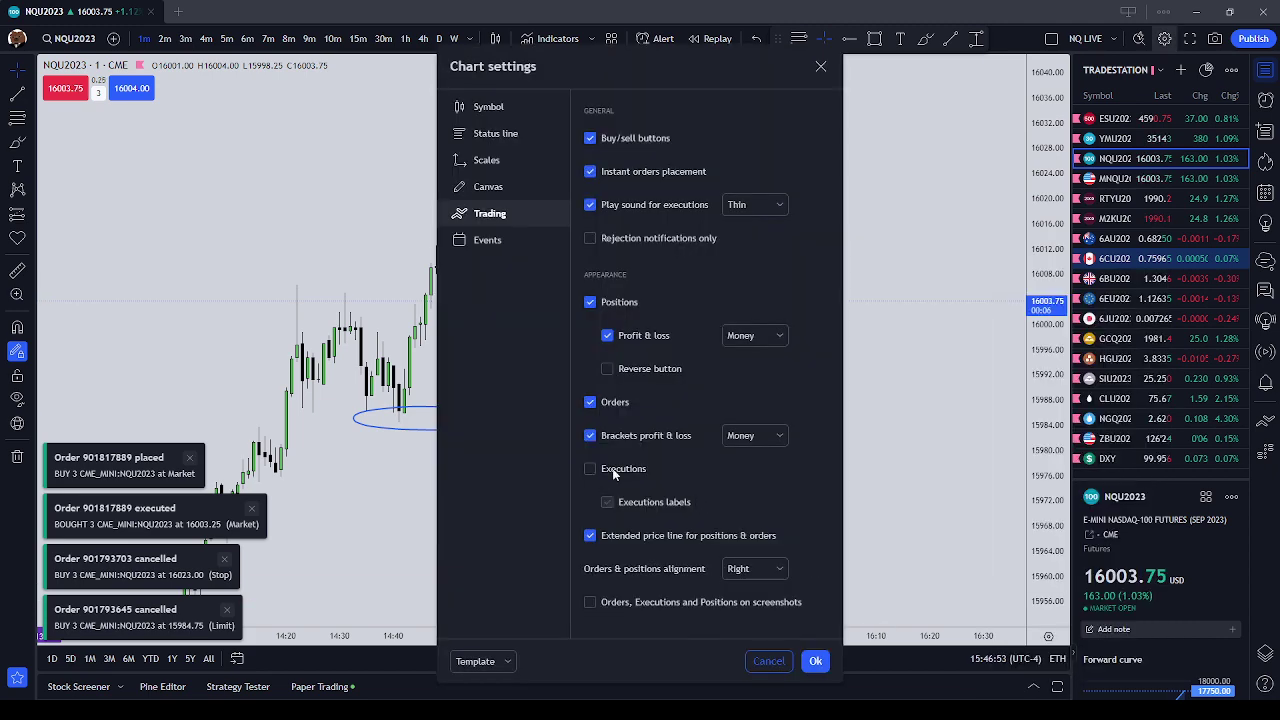
{"action": "left_click", "coordinate": [816, 661]}
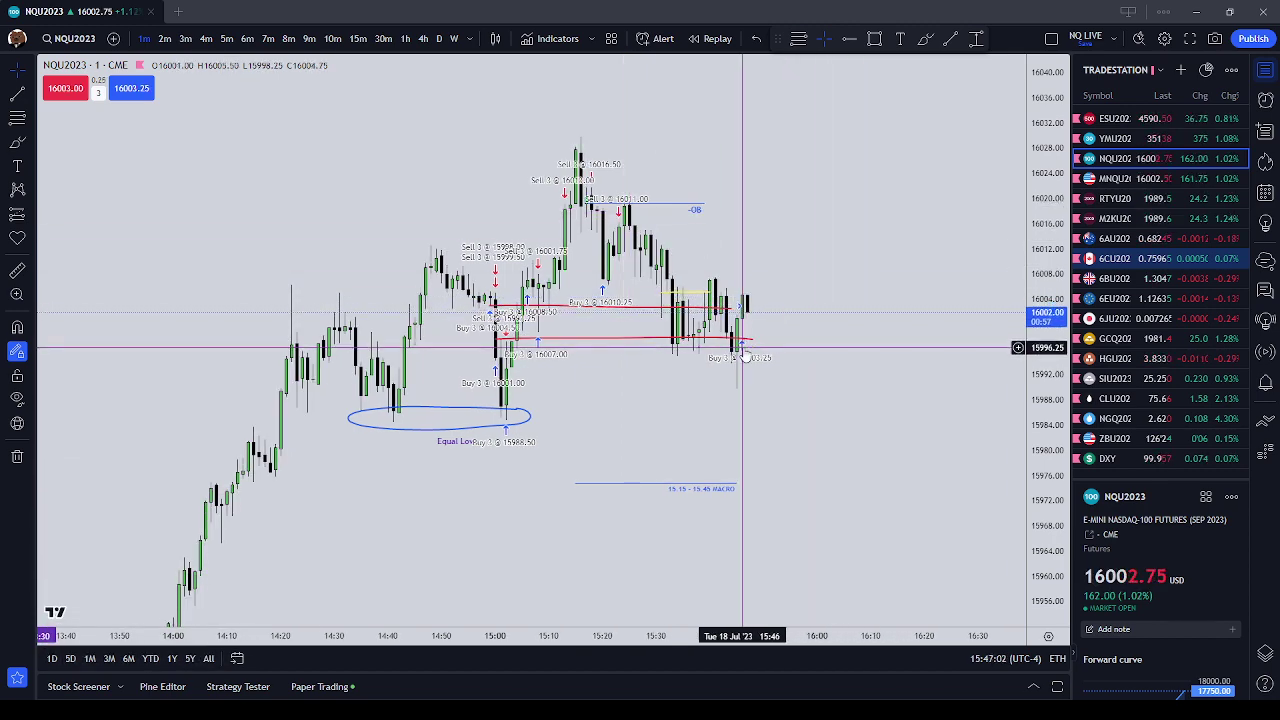
- Brush two short purple horizontal marks beneath the latest Buy execution, at about 15992 and 15990 near 15:46
{"action": "left_click", "coordinate": [16, 145]}
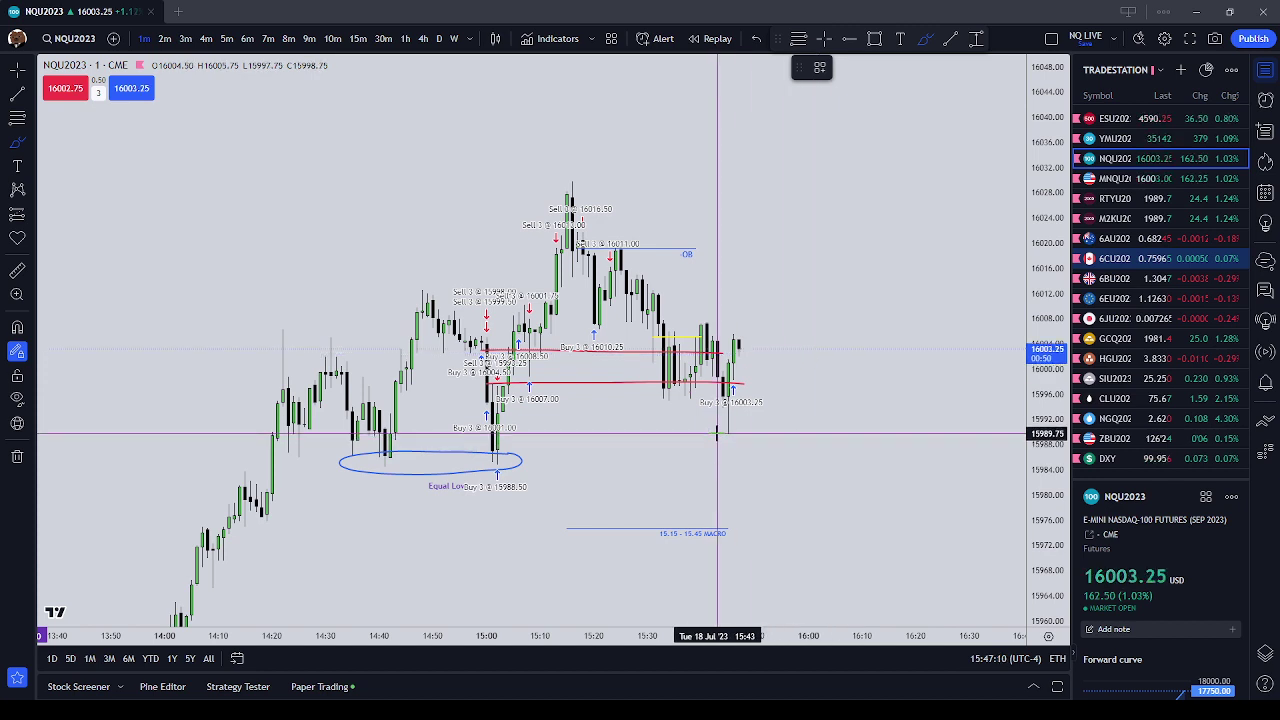
{"action": "left_click_drag", "start_coordinate": [722, 418], "coordinate": [750, 429]}
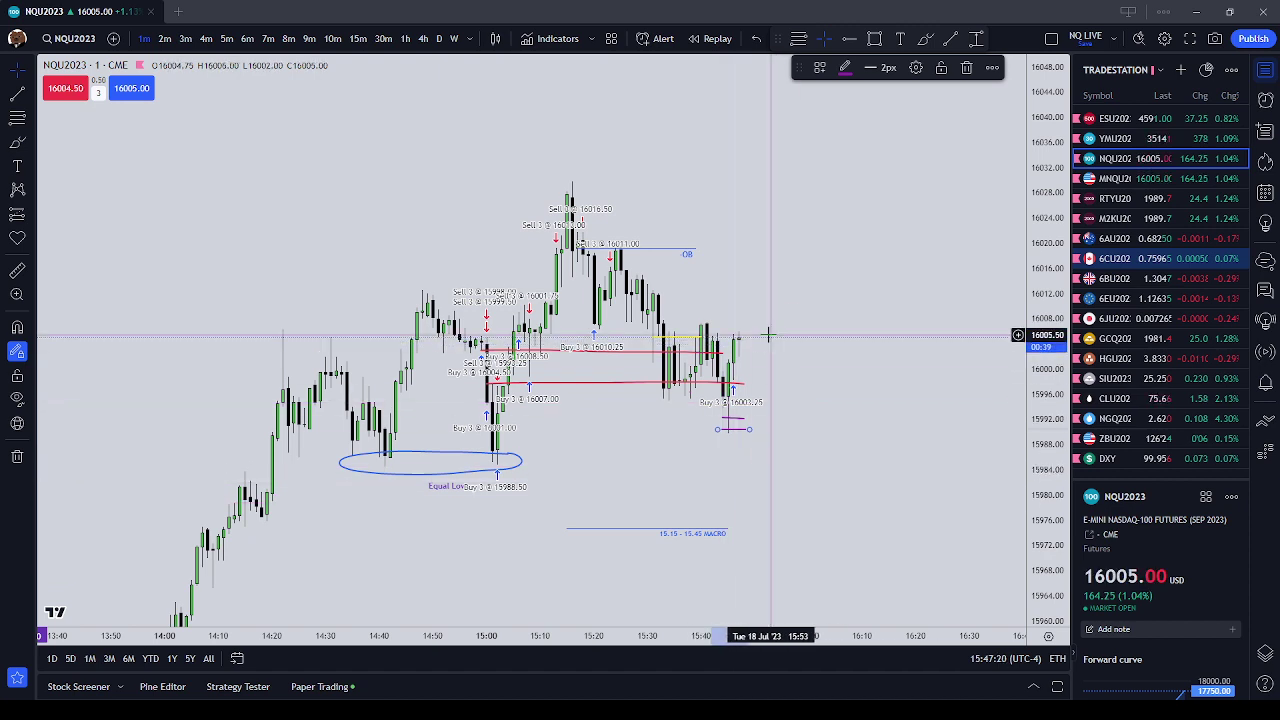
{"action": "left_click", "coordinate": [738, 465]}
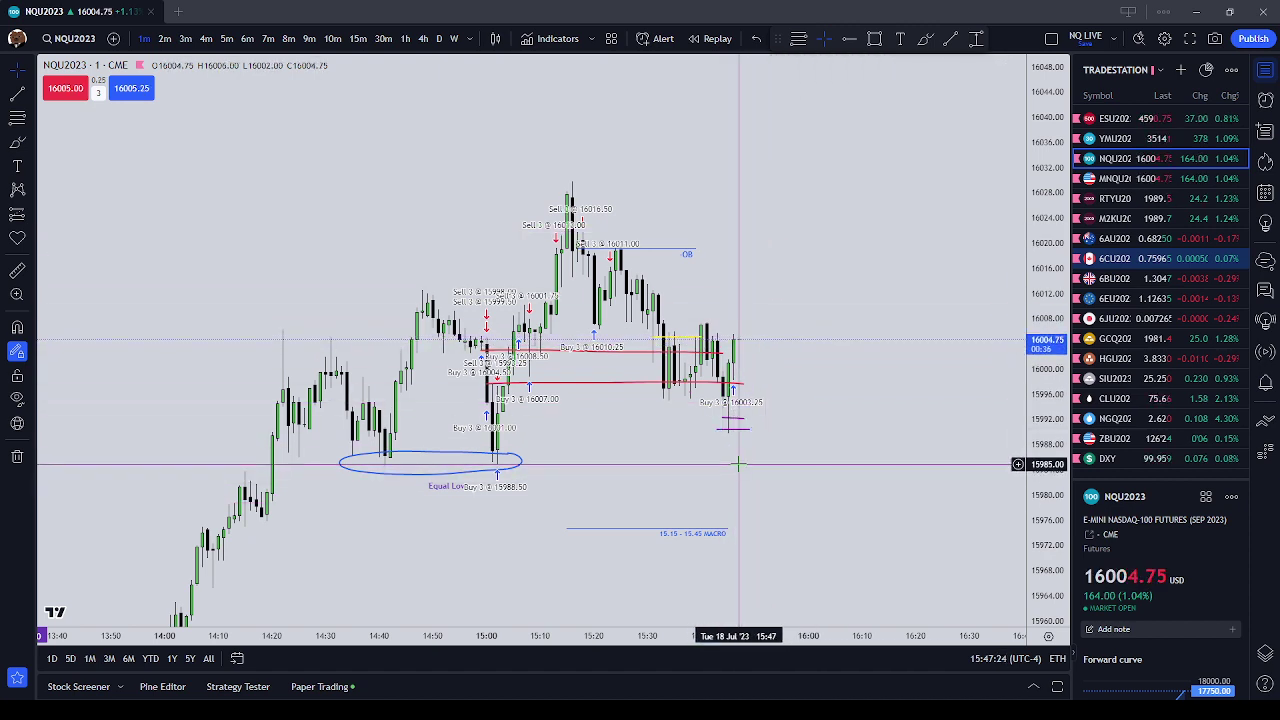